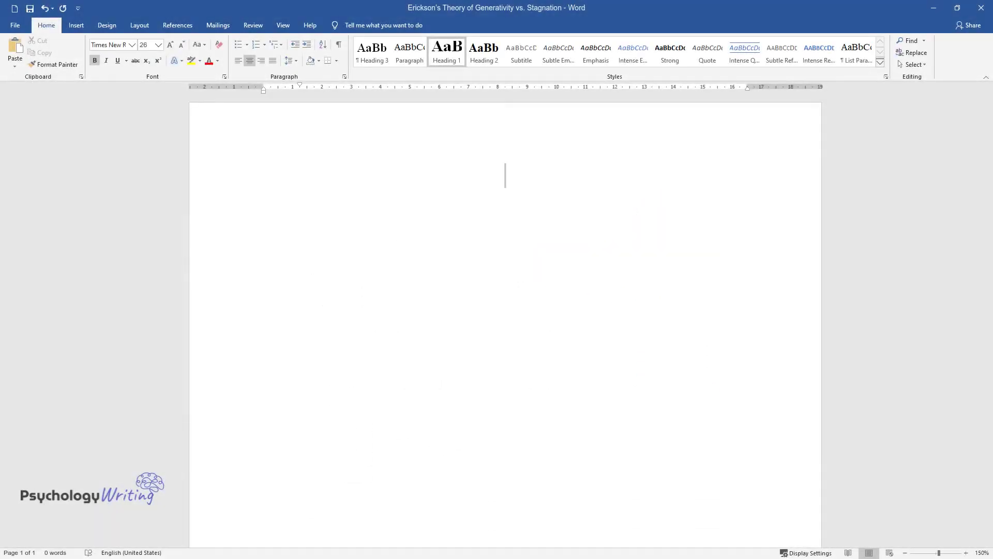
Type the heading 'Erickson's Theory of Generativity vs. Stagnation' and start a body line beneath it.
type("Erickson's Theory of Gen")
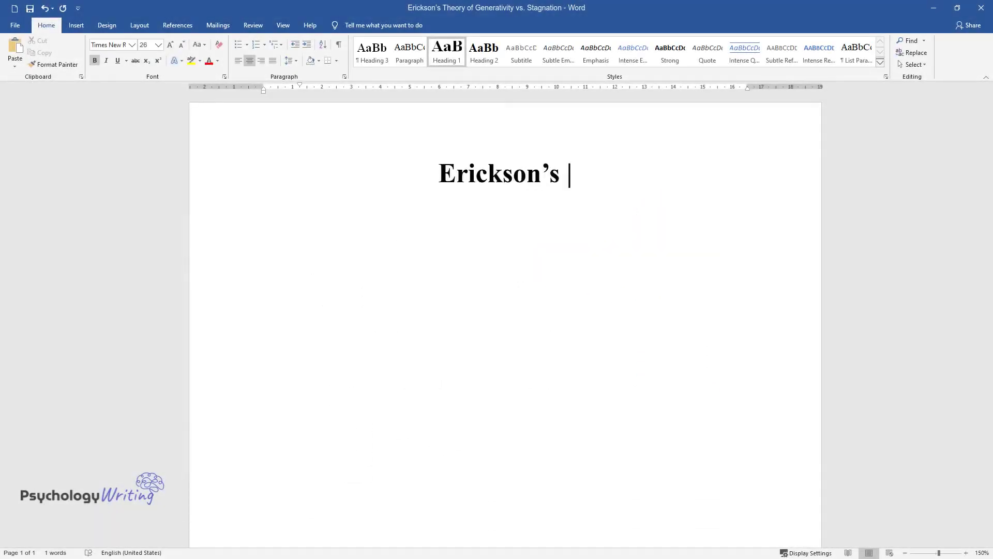
type("erativity vs. Stagnation")
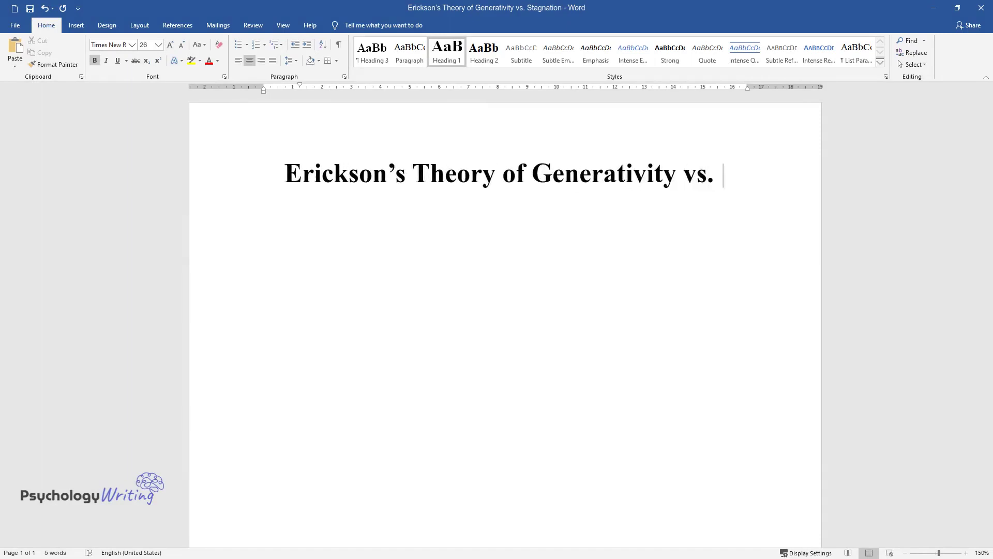
key("Return")
Write the opening paragraph on middle adulthood and Harrison's note, then begin the next paragraph.
type("Midd")
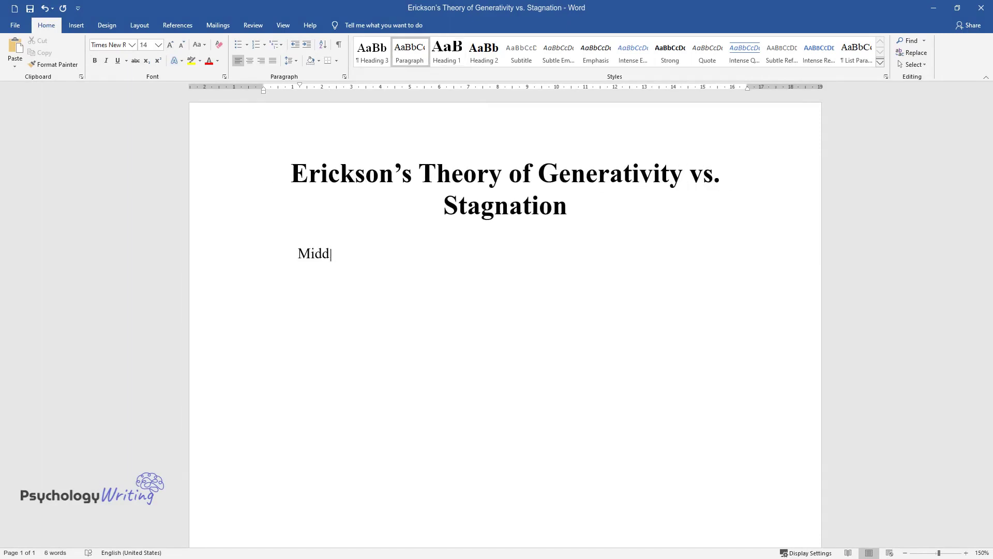
type("le adulthood is one of the impor")
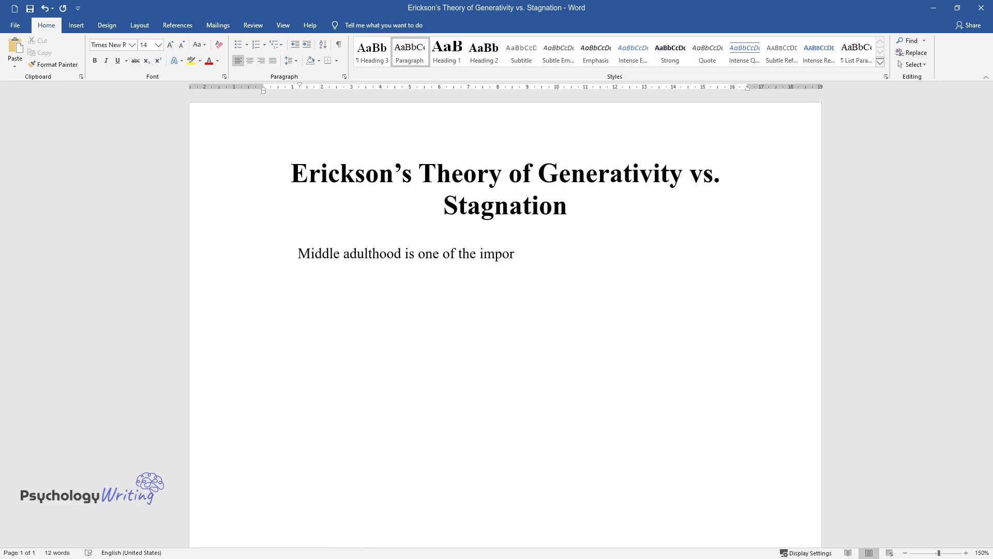
type("tant points in human life. As H")
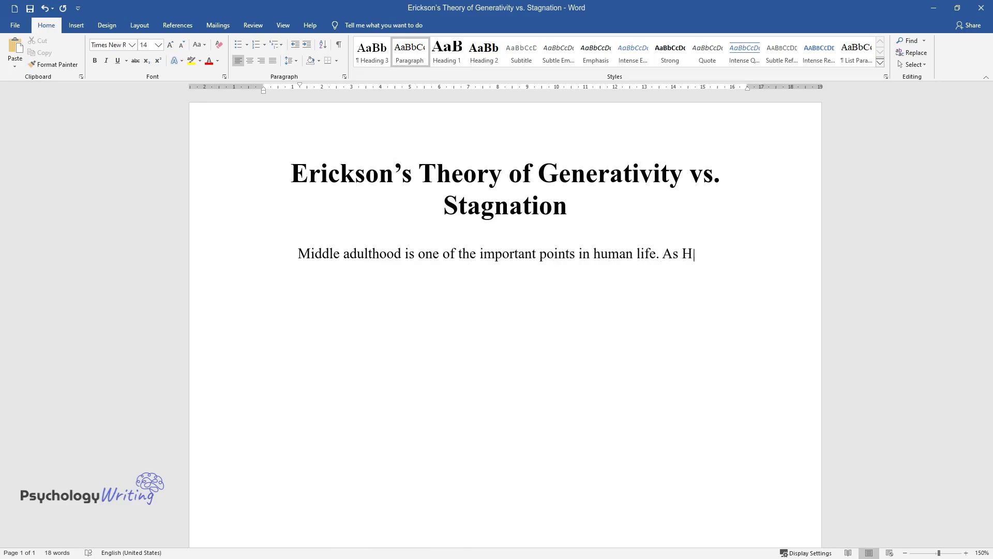
type("arrison notes, it is accompanied")
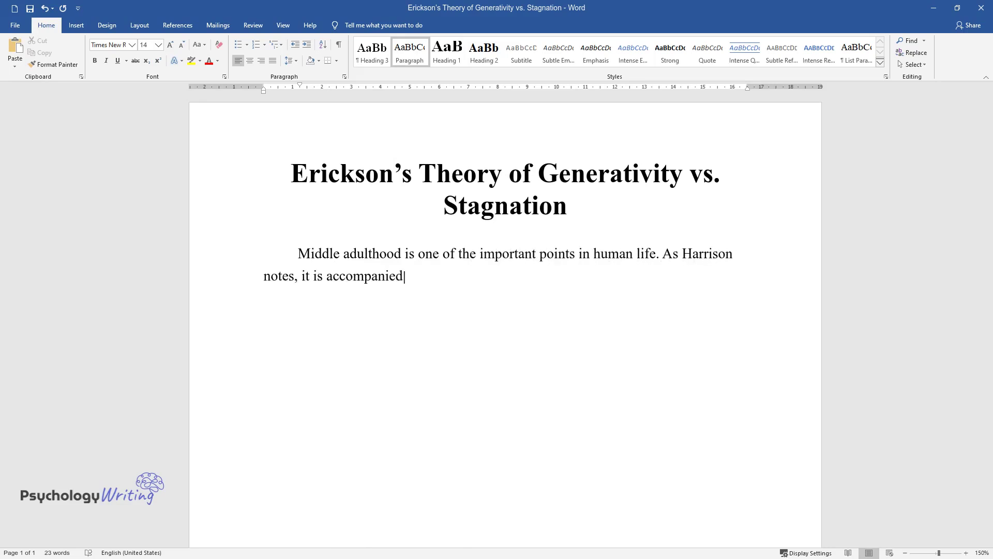
type(" by many transitions, self-refle")
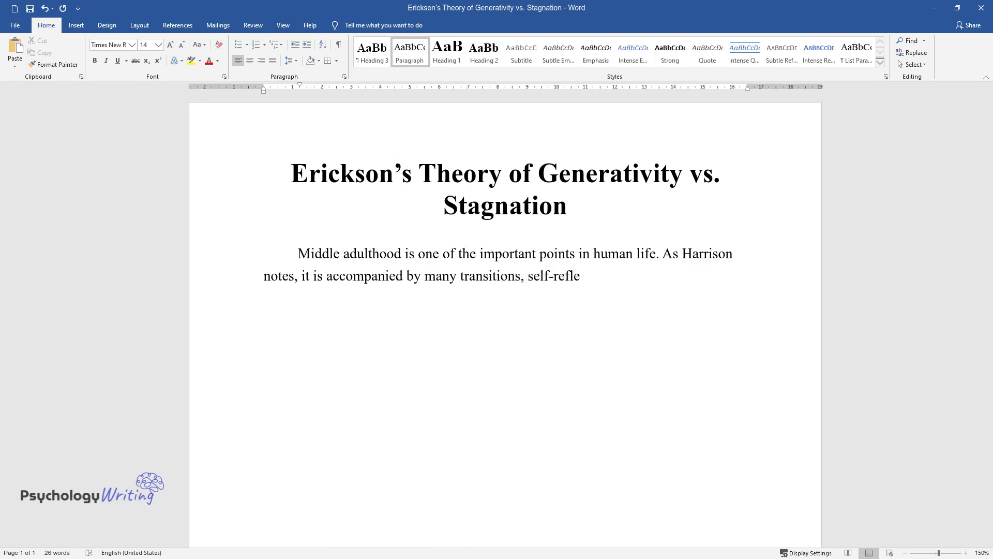
type("ction, and identity chan")
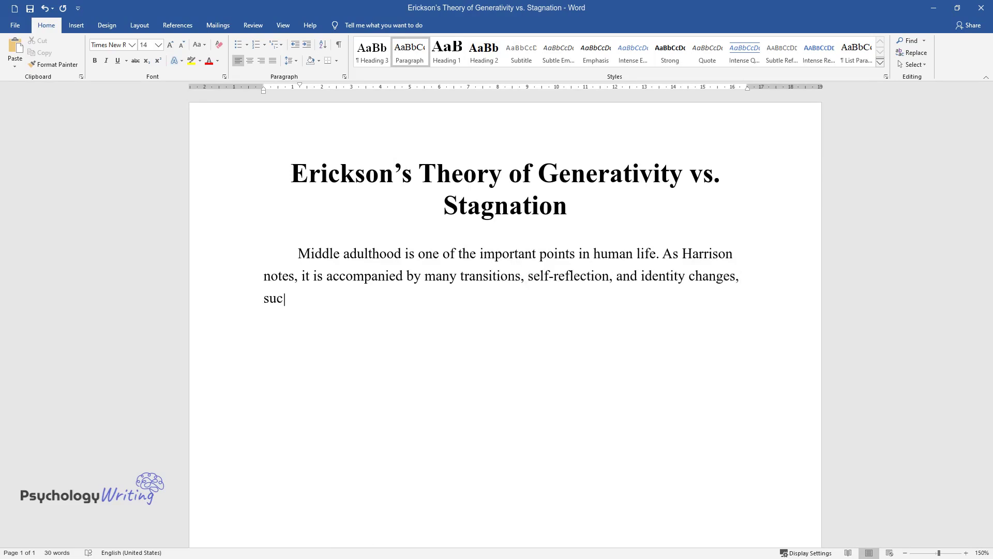
type("ges, such as becoming grandparents. Many people ")
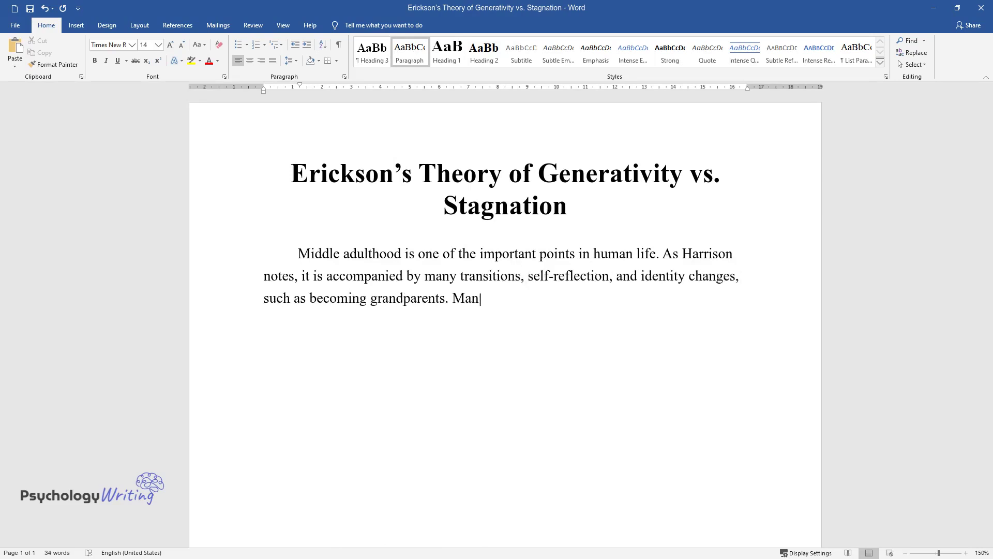
type("believe it inevitably leads to a so-called “midlife crisis,” and fear i")
type("ts consequences.")
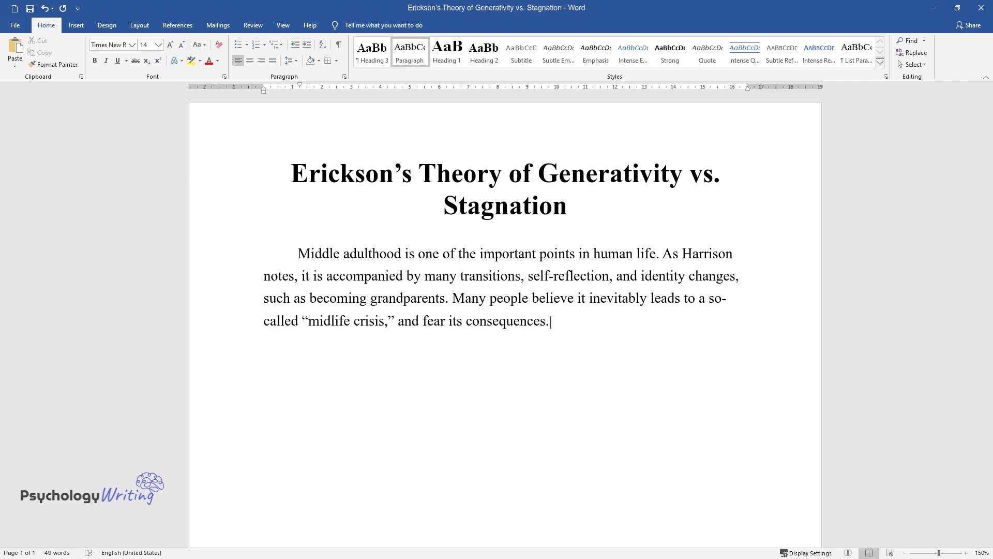
type(" Therefore, this life stage has")
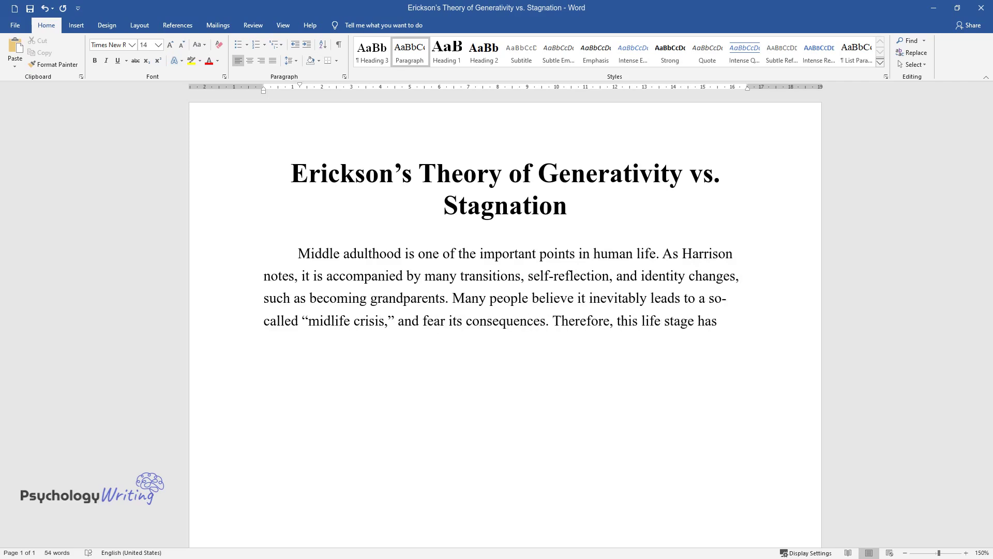
type(" become a study subject of many ")
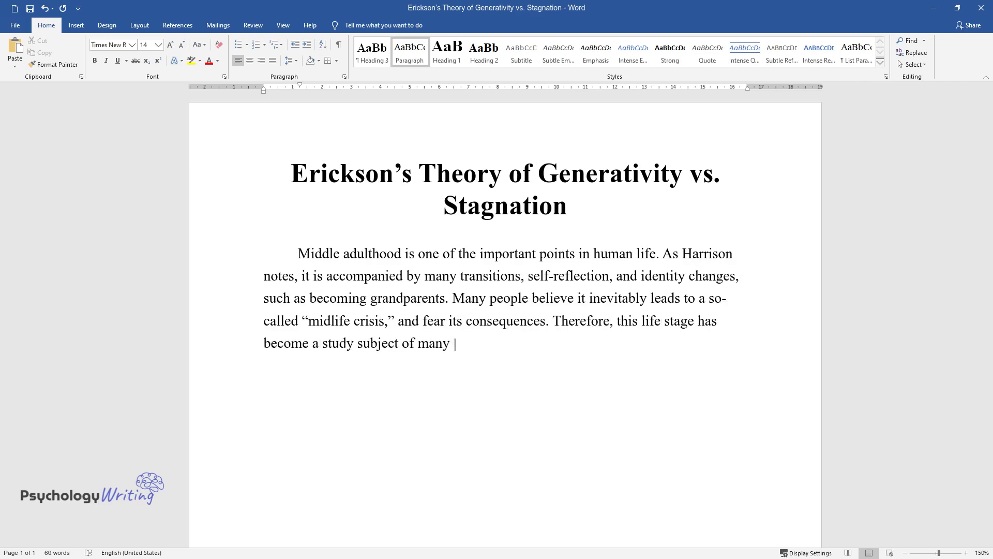
type("scholars who suggested various t")
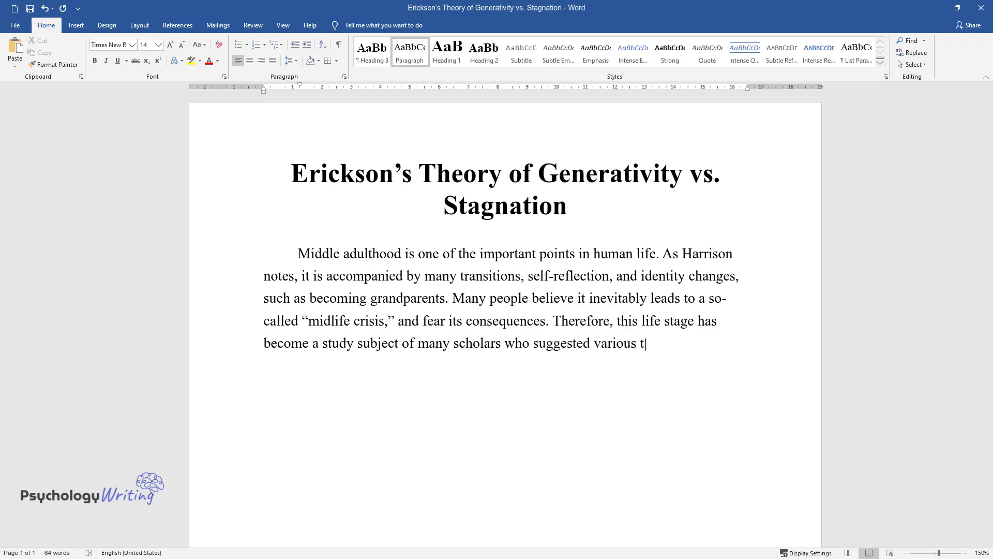
type("heories. One of the most acknowledged o")
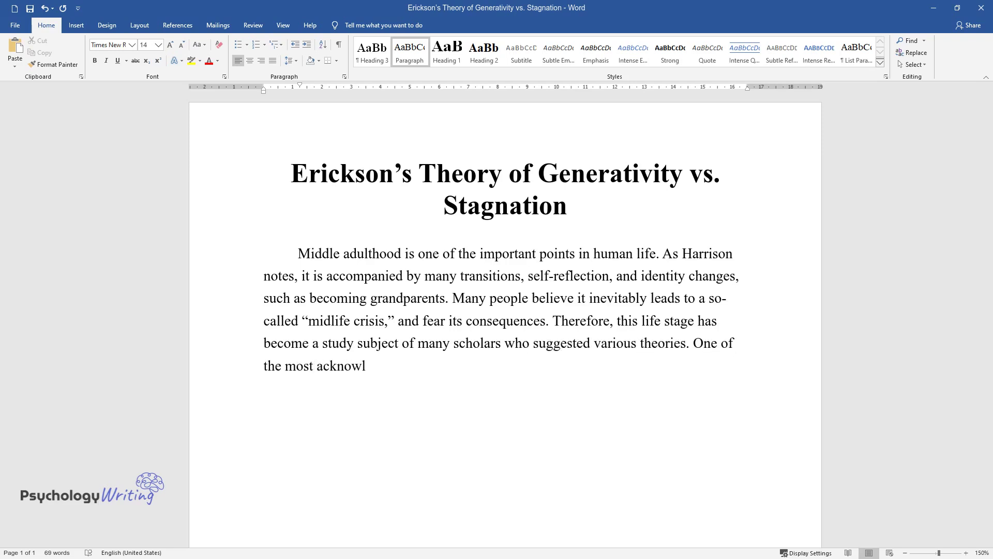
type("nes is Erikson's theory o")
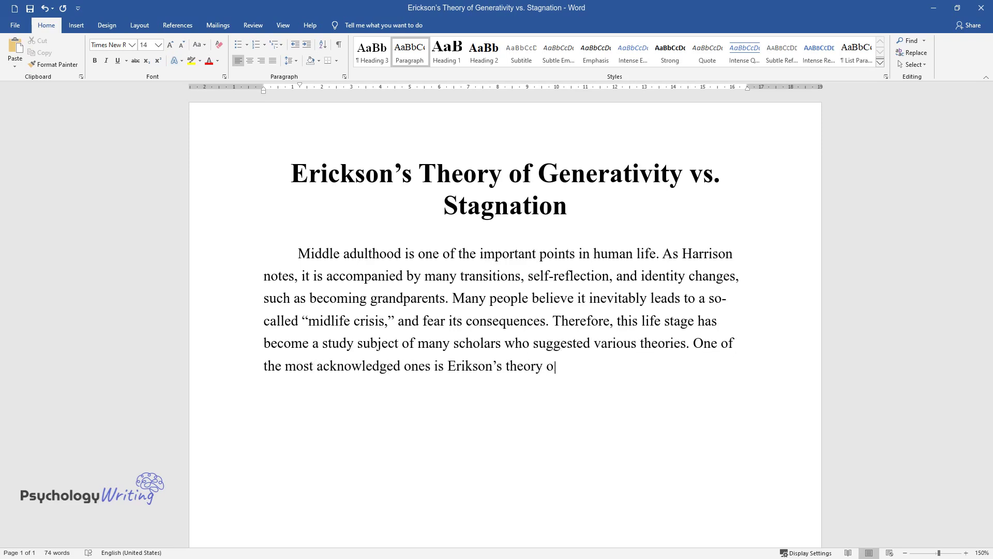
type("f generativity versus stagnatio")
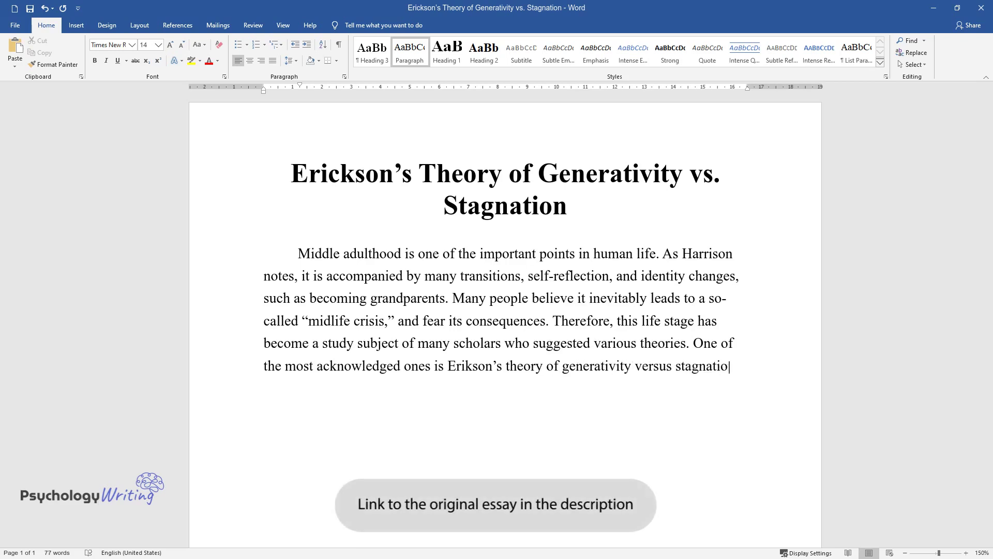
type("n.")
key("Return")
scroll(504, 243, "down", 2)
Type the second paragraph beginning 'As its name suggests, Erikson's theory revolves around two major terms'.
type("As its na")
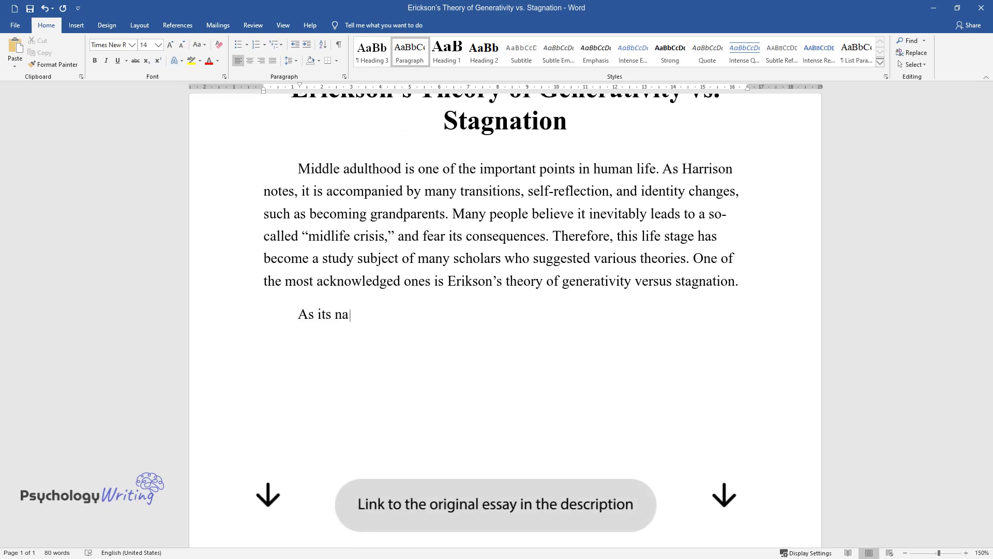
type("me suggests, Erikson's theory rev")
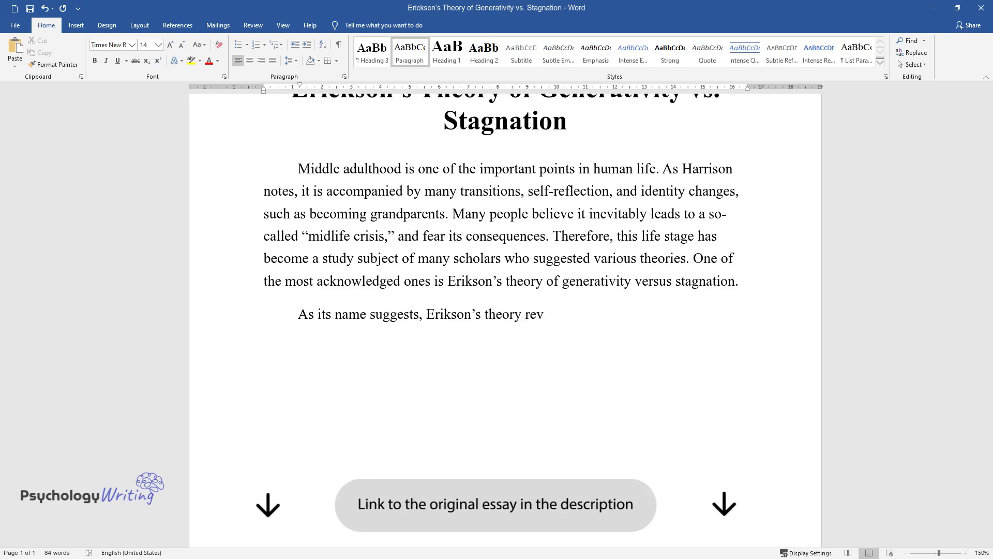
type("olves around two major terms: generativity")
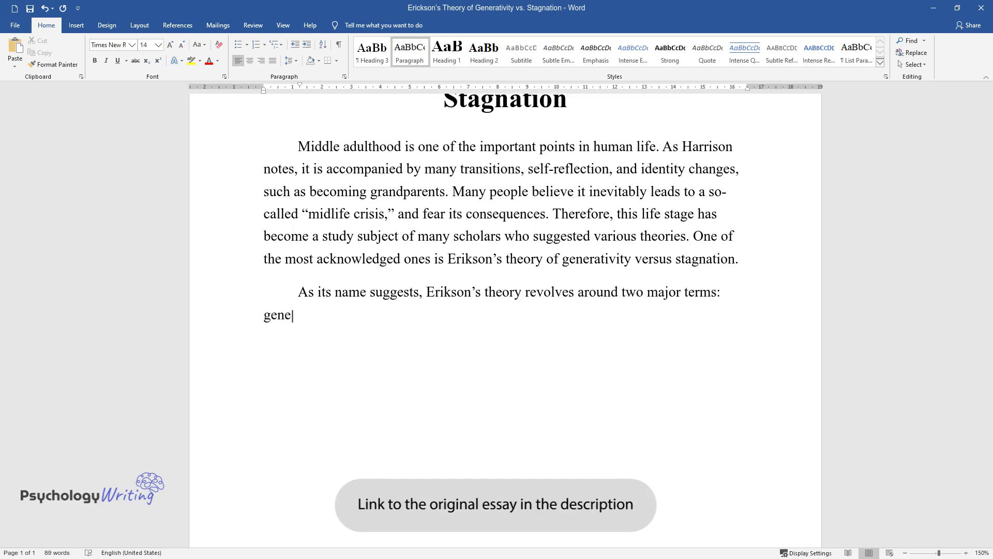
type(" and stagnation. Generati")
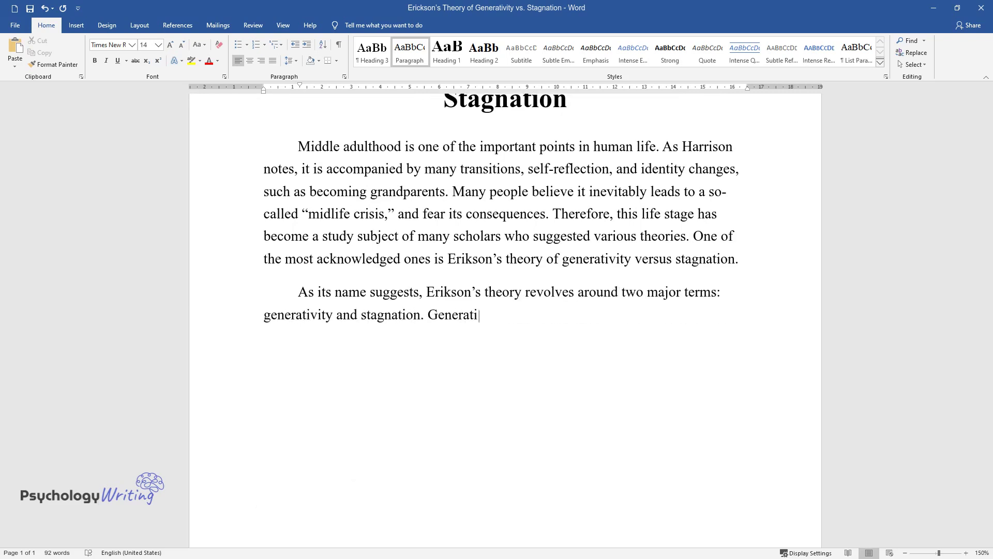
type("vity describes all kinds of socia")
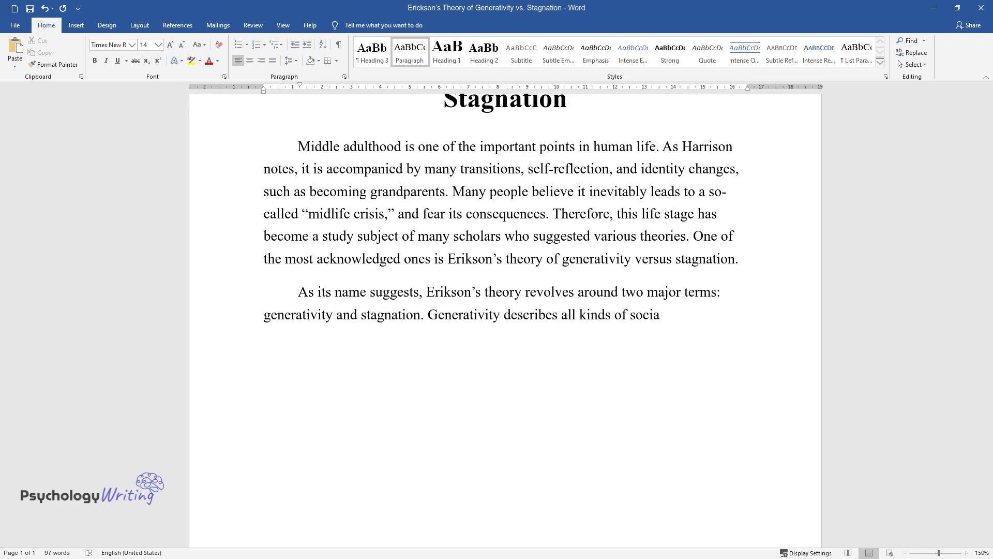
type("l activities and roles that \"involve reachi")
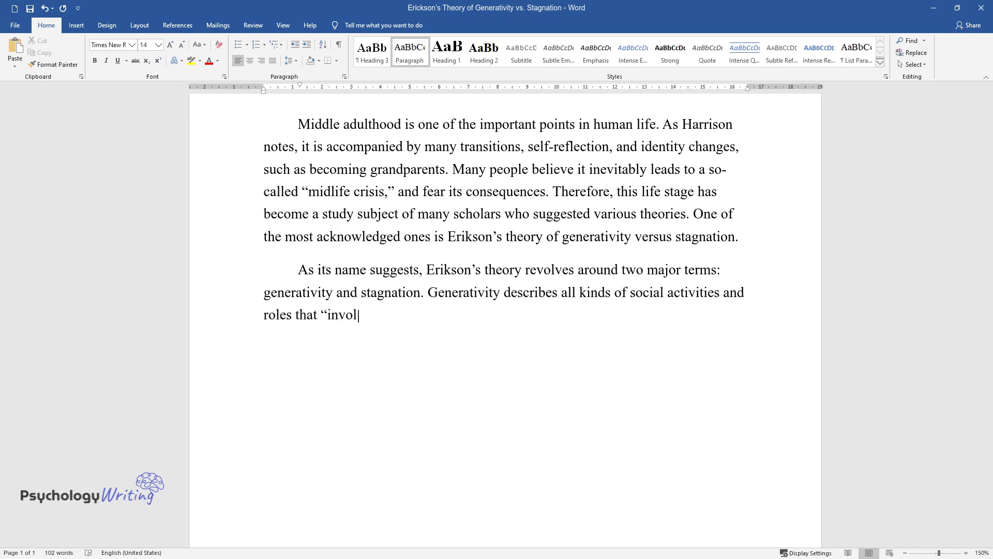
type("ng out to others in ways")
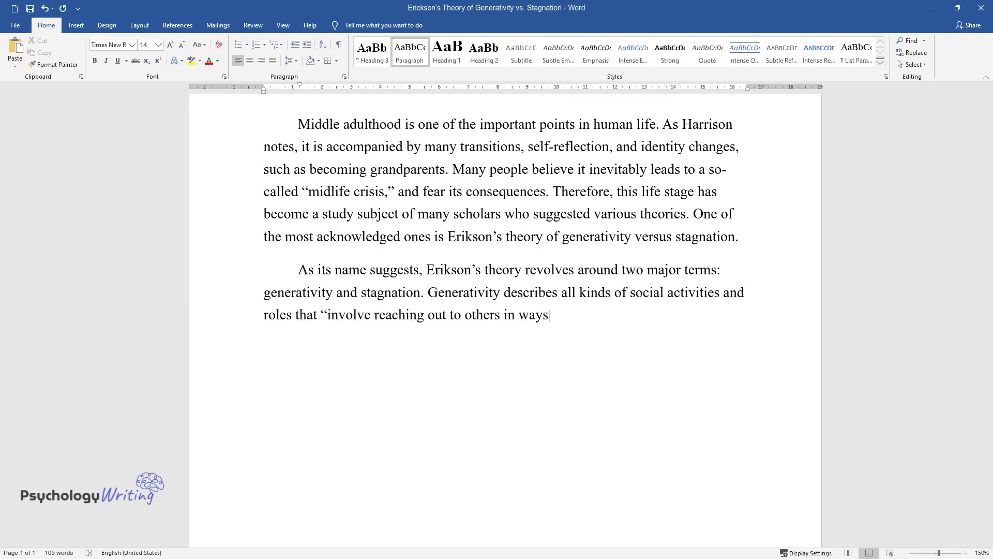
type(" that give to and guide the next")
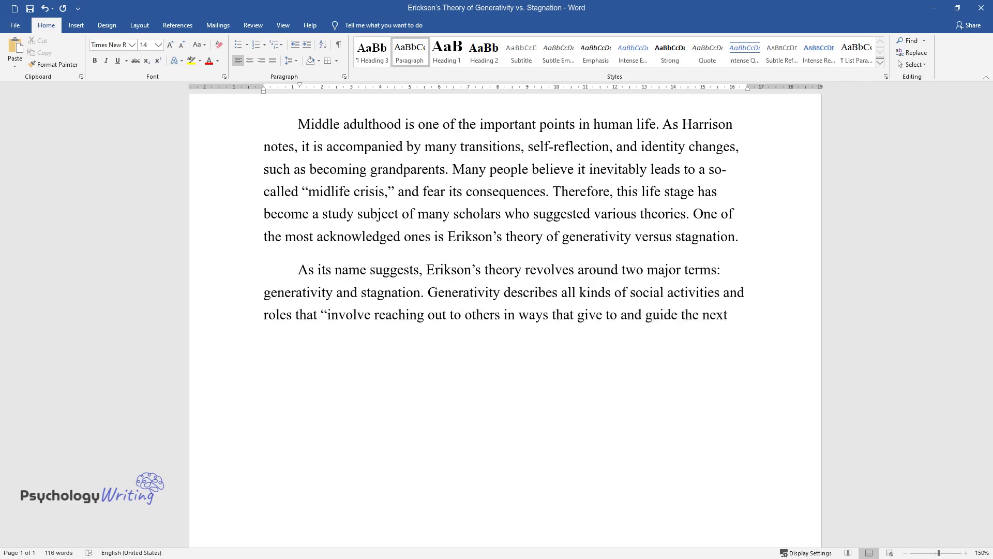
type(" generation\". Erikson used this term to ref")
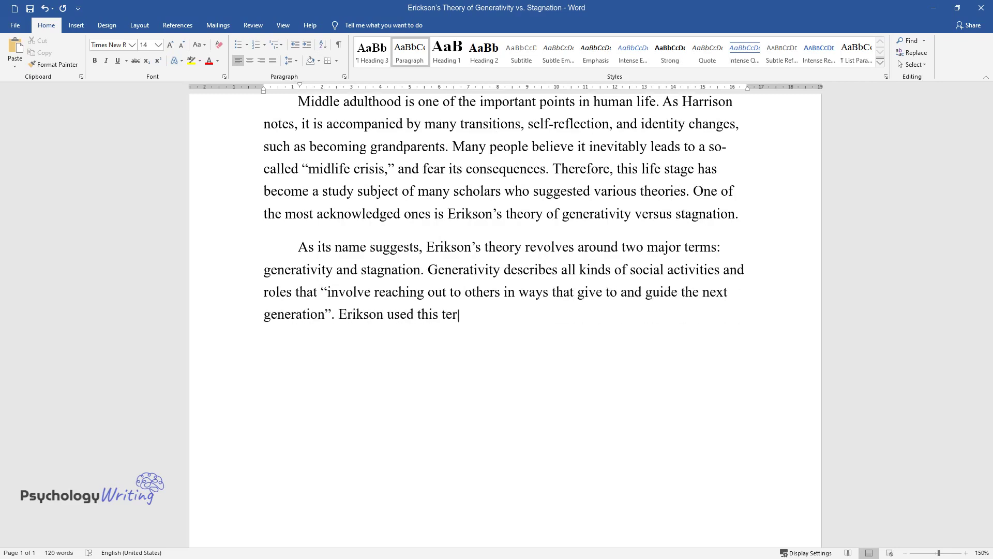
type("er to everything that \"can outlive the sel")
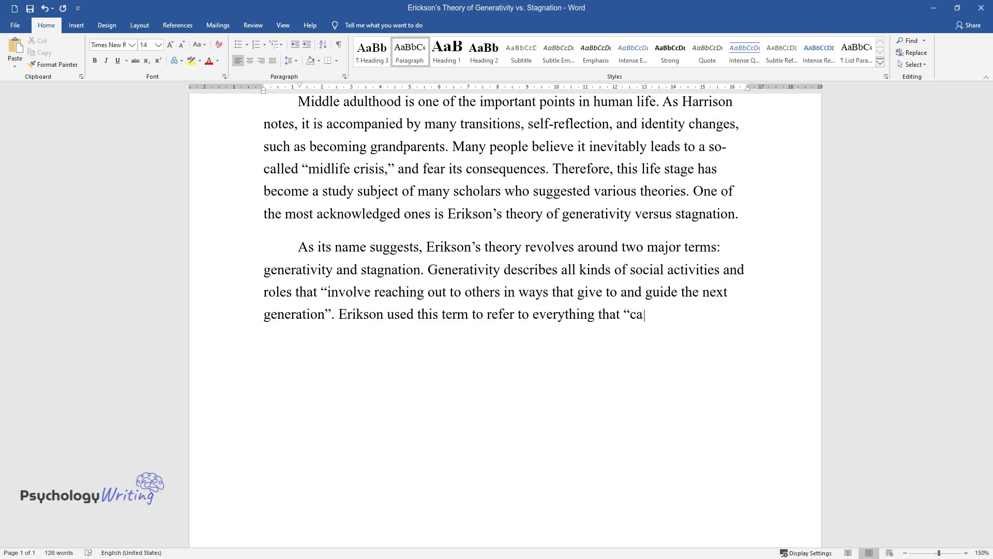
type("f and ensure society's continuity")
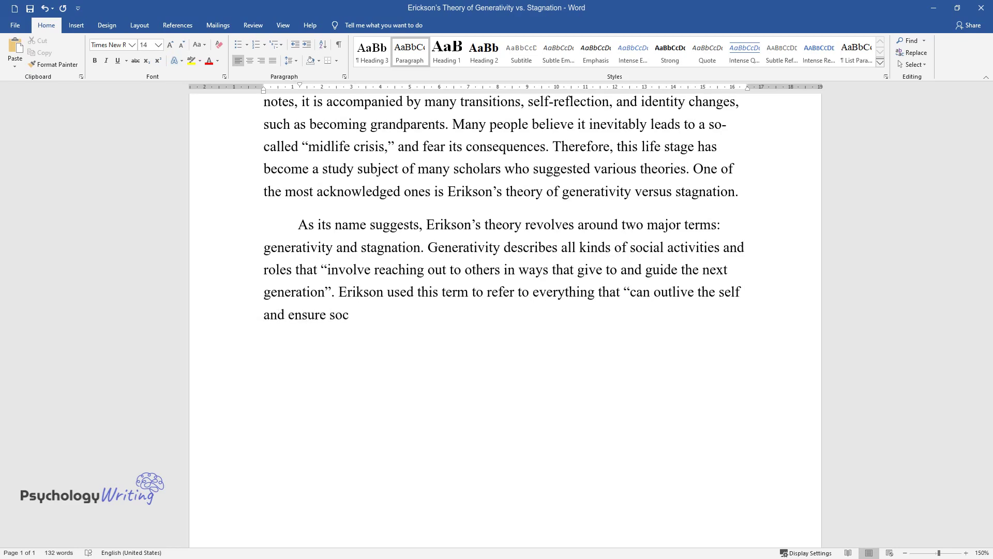
type(" and improvement:")
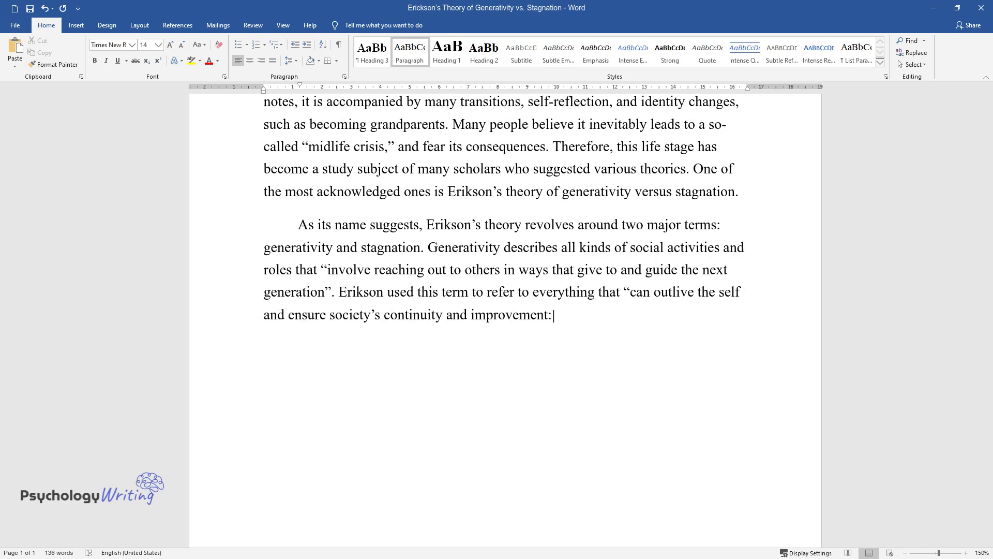
type(" children, ideas, products, works")
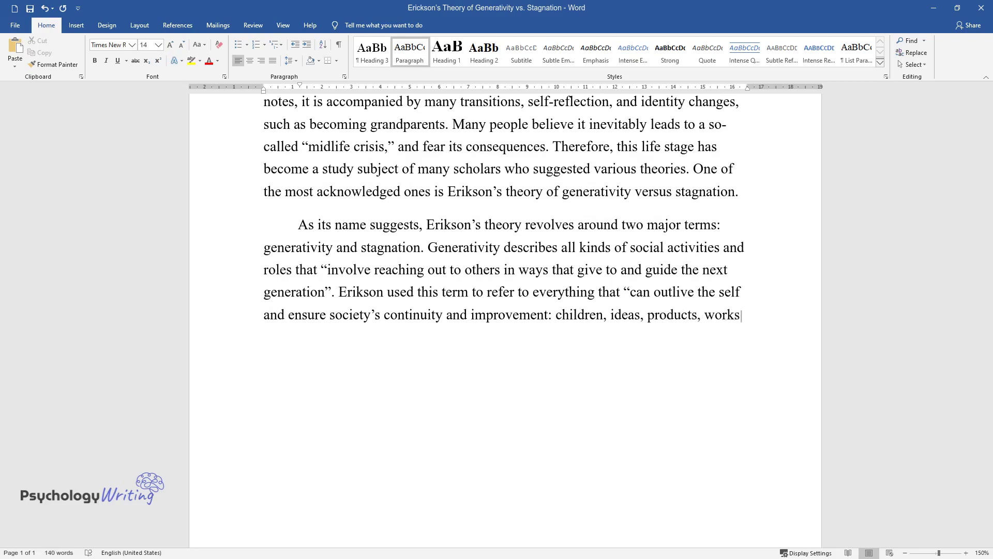
type(" of art\". Contrastingly, the term")
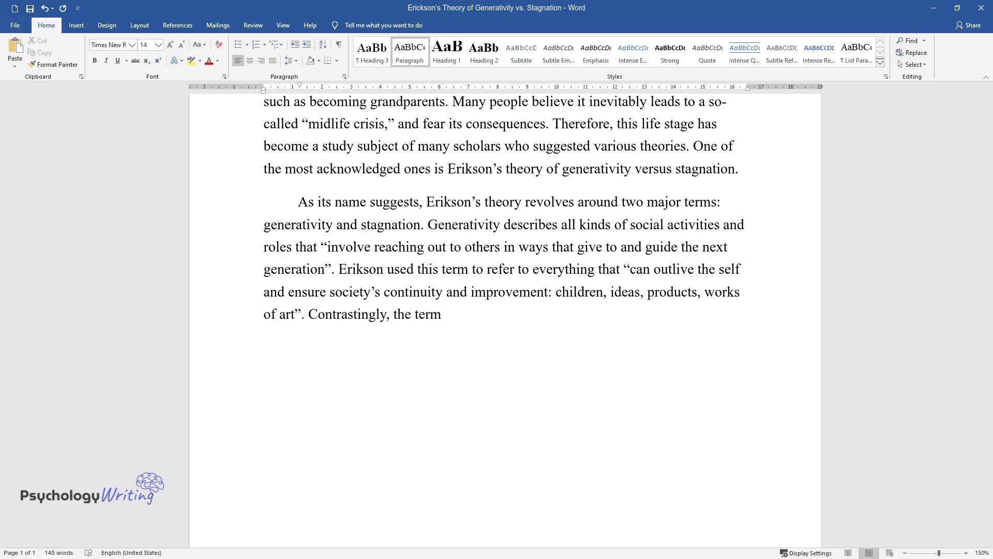
type(" stagnation refers to self-centere")
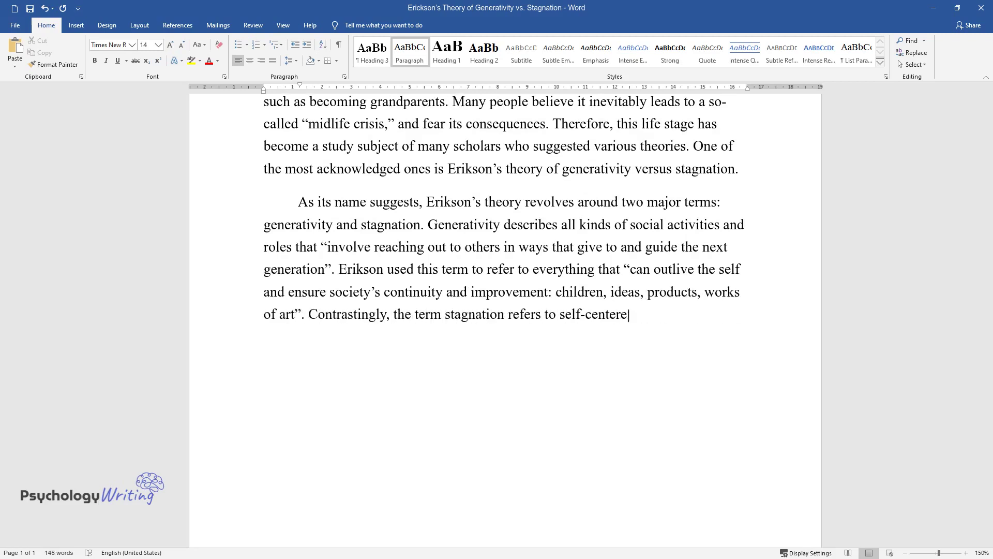
type("d and self-indulgent behavior. Mi")
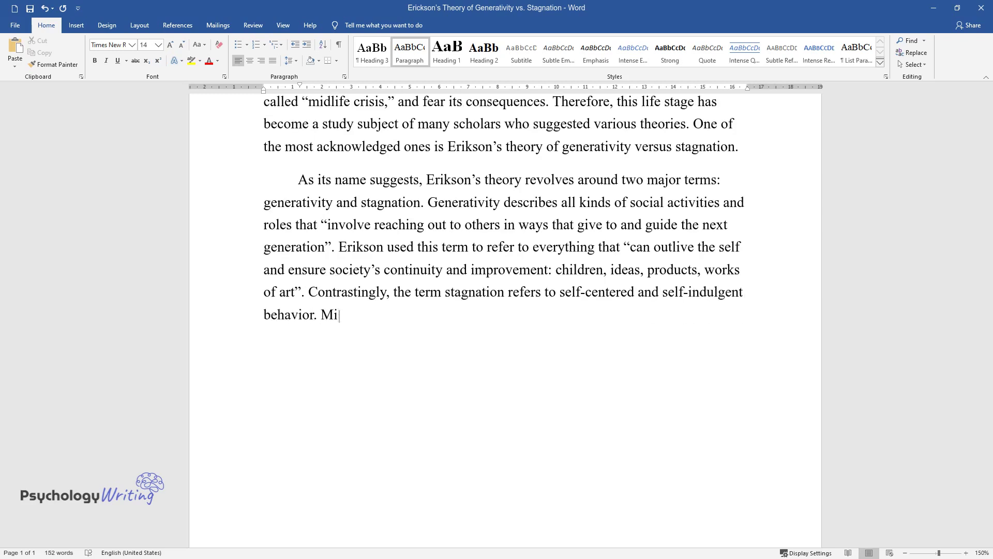
type("ddle-aged people may feel and beha")
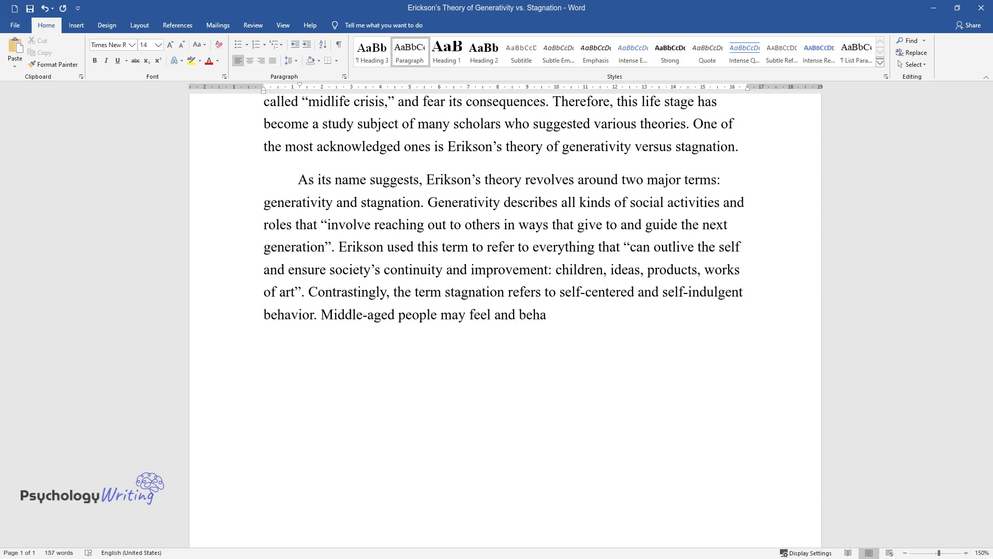
type("ve that way when attaining certai")
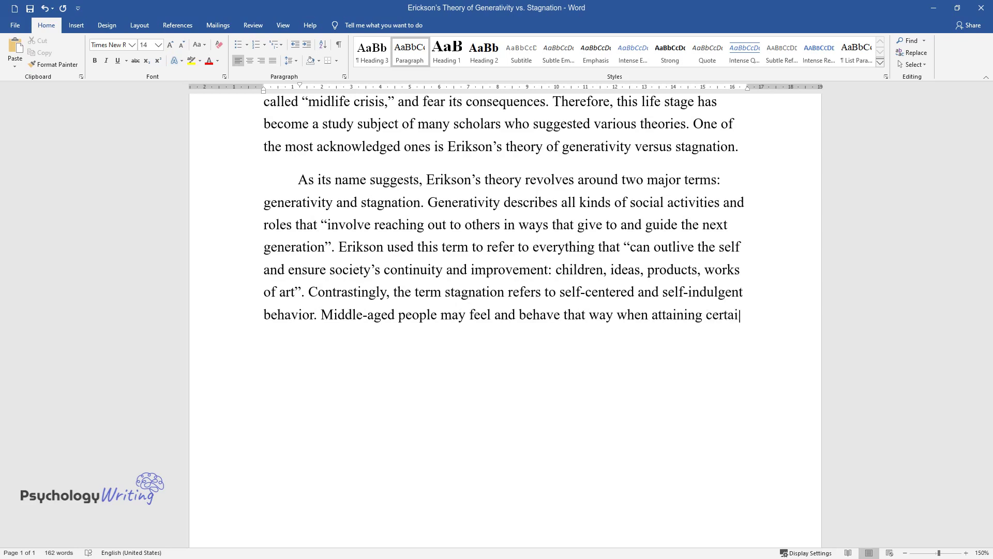
type("n life goals. In brief, generativ")
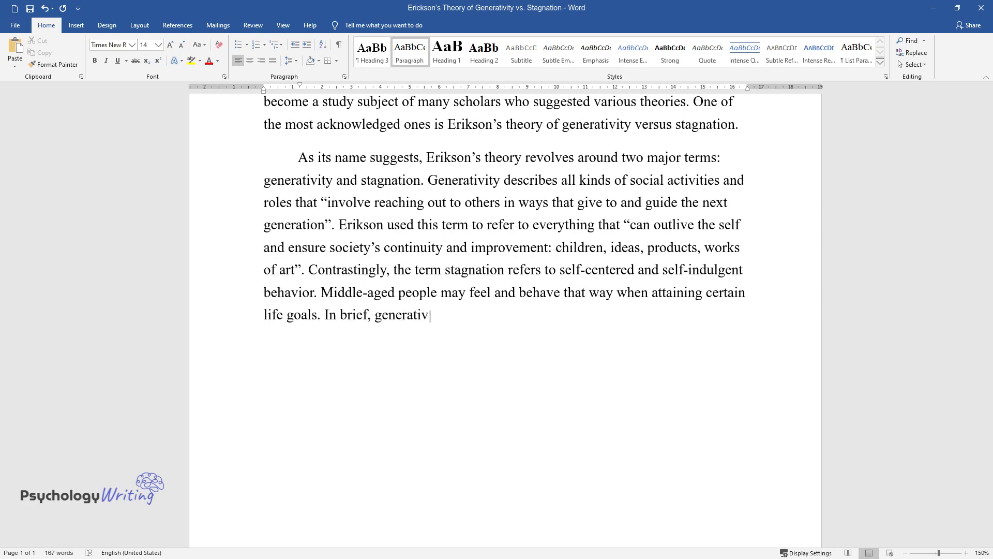
type("ity and stagnation are two contras")
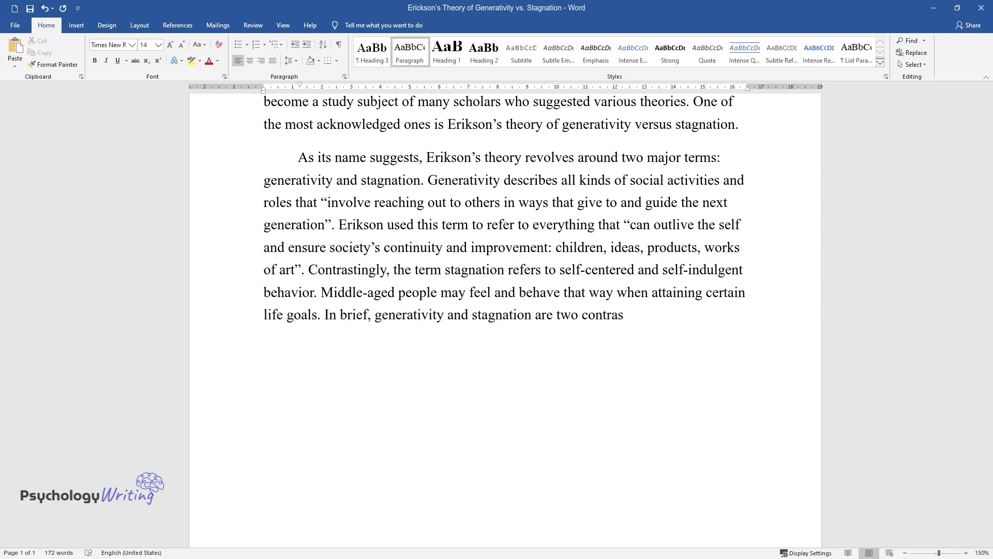
type("ting behavior patterns typical of")
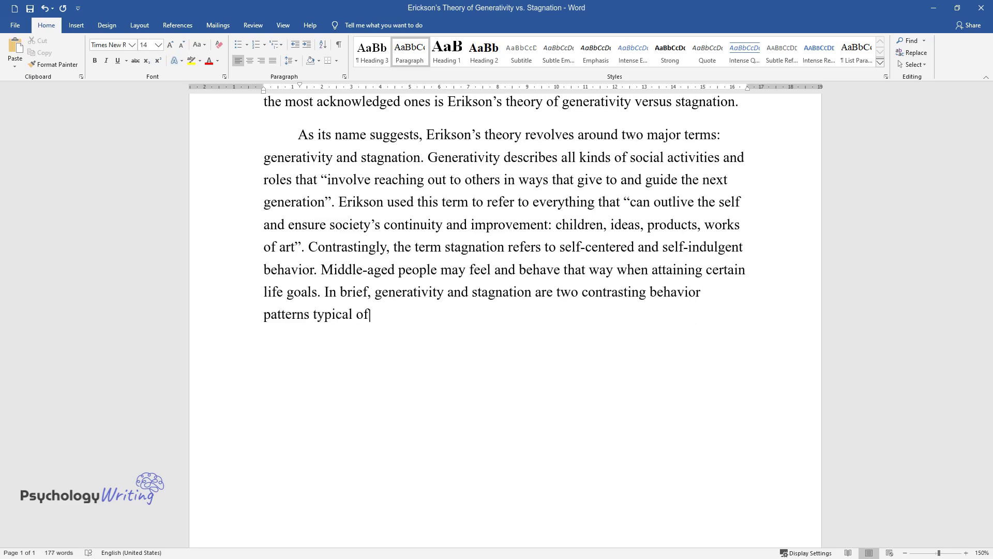
type(" people in their middle adulthood")
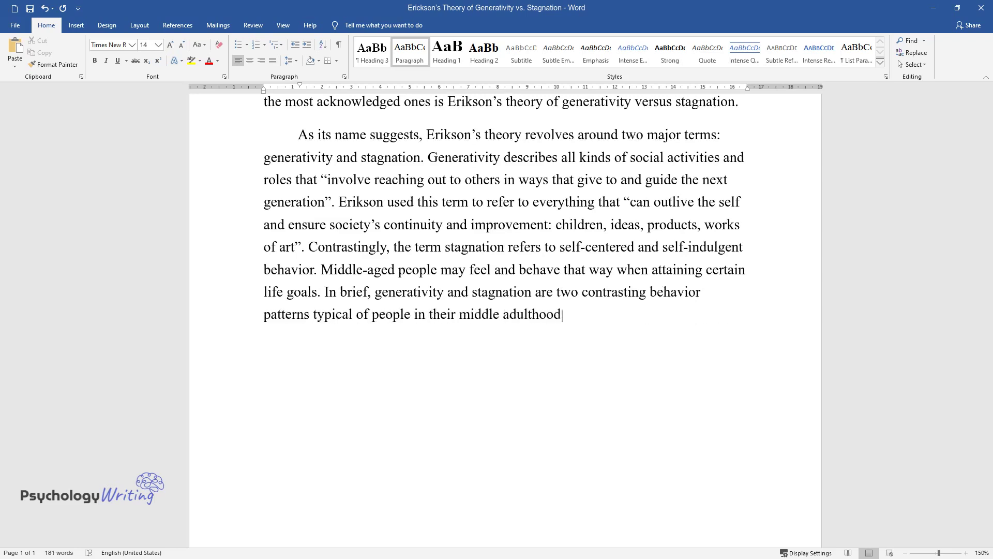
type(". They either want to be useful and helpful for society and")
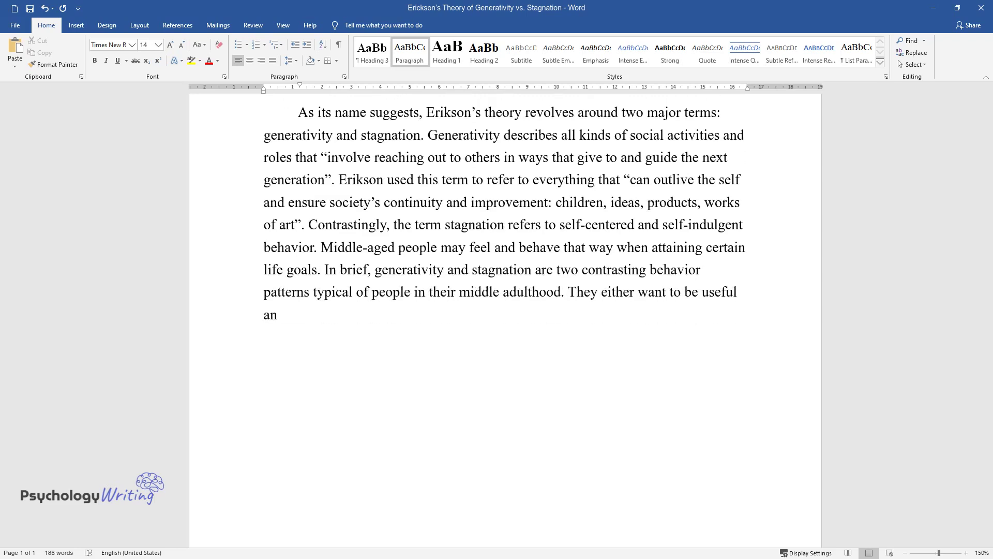
type(" the nex")
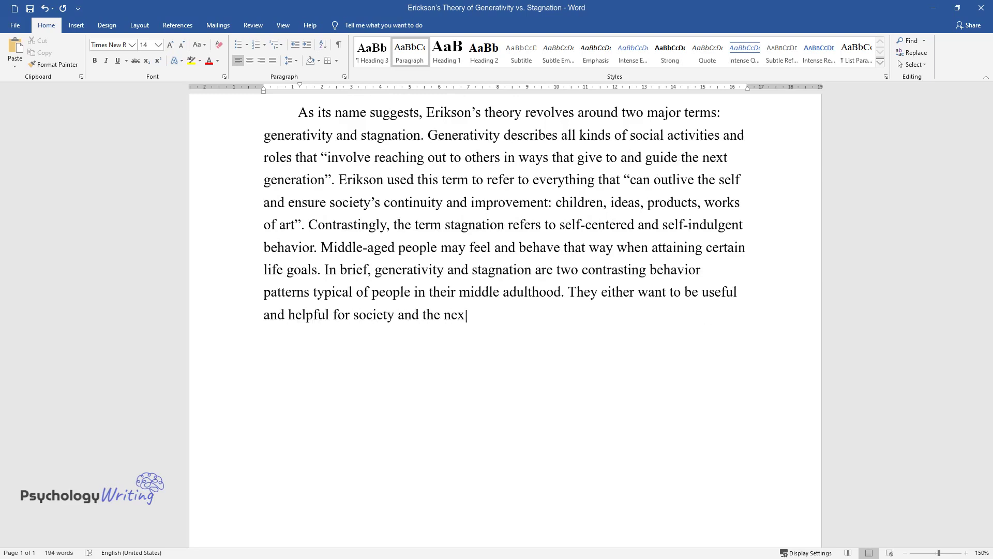
type("t generation or are self-absorbed")
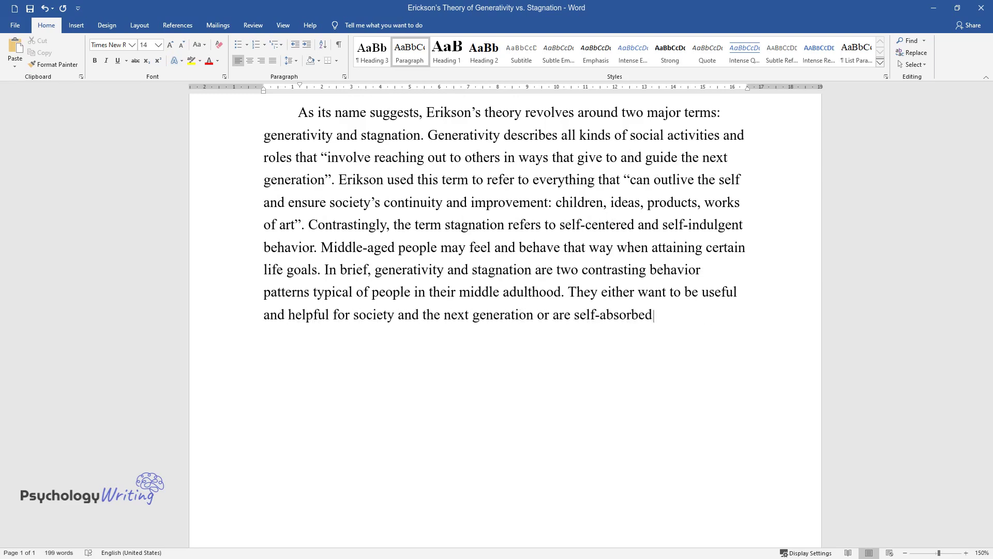
type(" and show little interest or motivation to help others.")
Start a new paragraph beginning 'As people enter their middle adulthood phase' on generative adjustment.
key("Return")
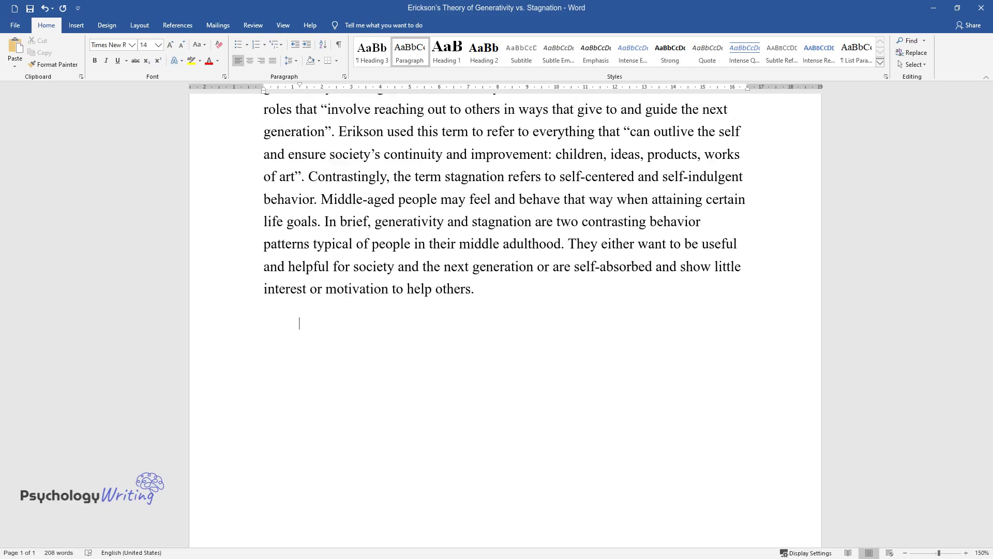
type("As people enter their middle")
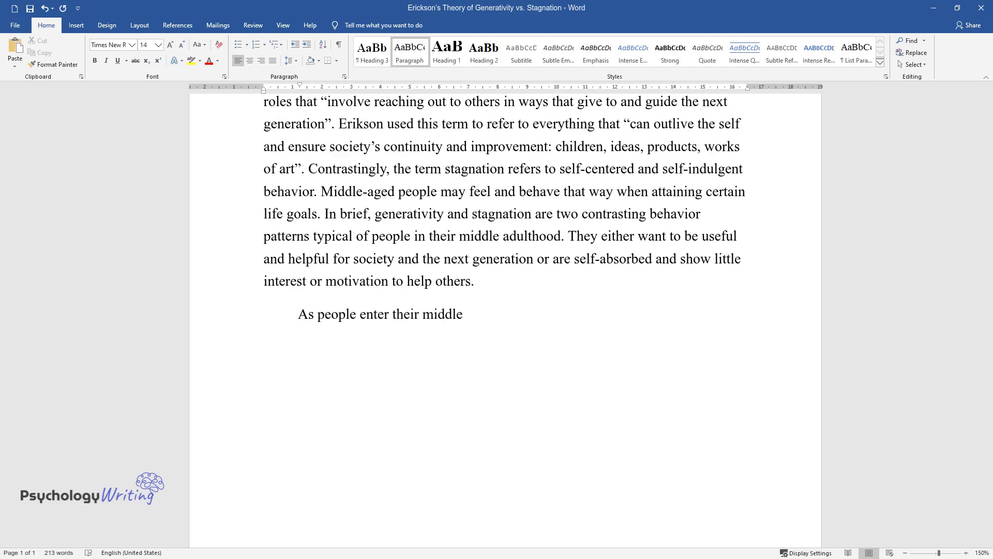
type(" adulthood phase, they can incline ")
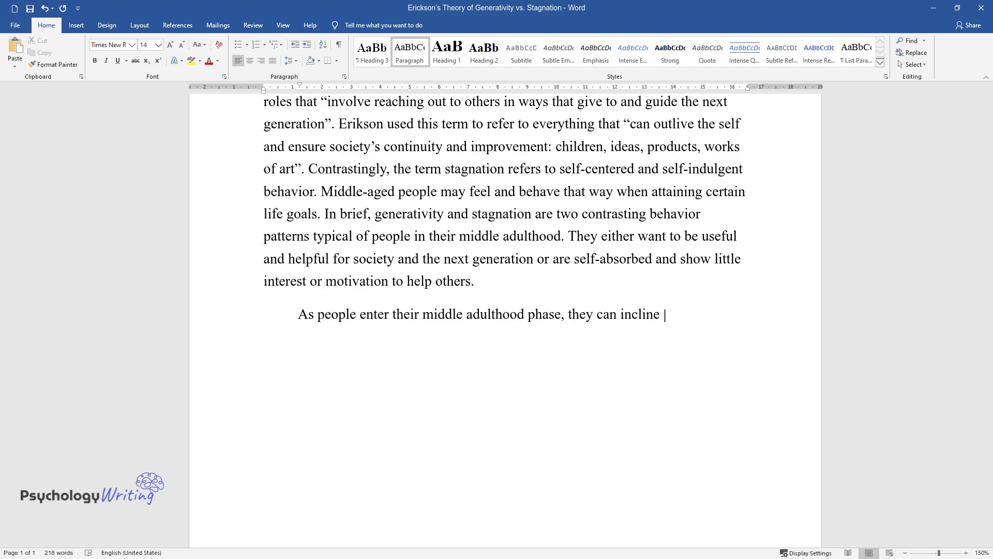
type("towards either of these two polar b")
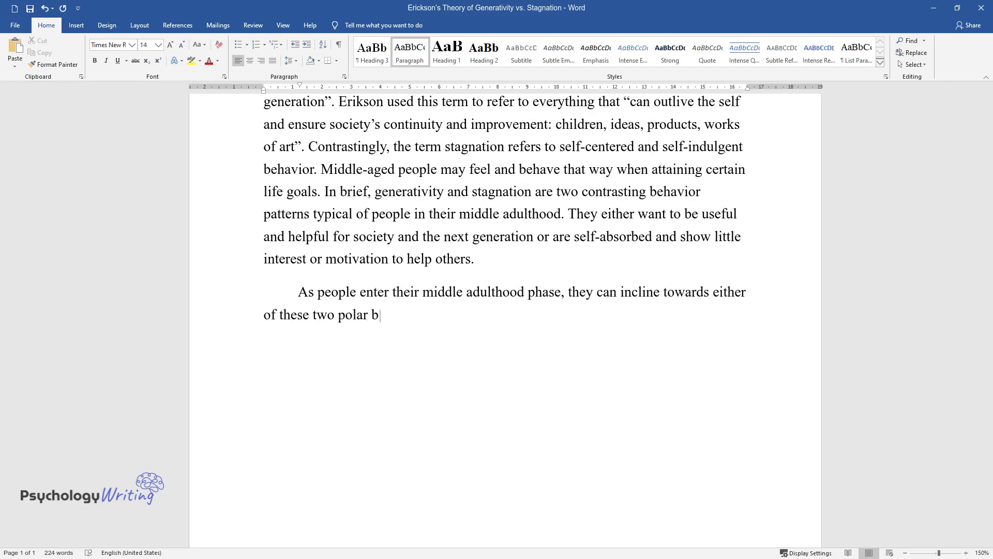
type("ehavior models, which can affect t")
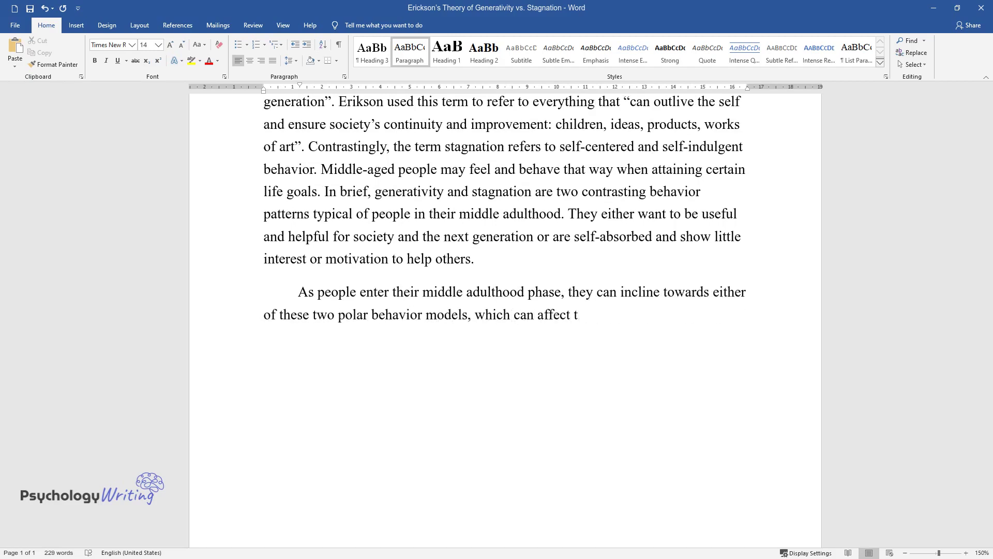
type("heir social life and psychological ")
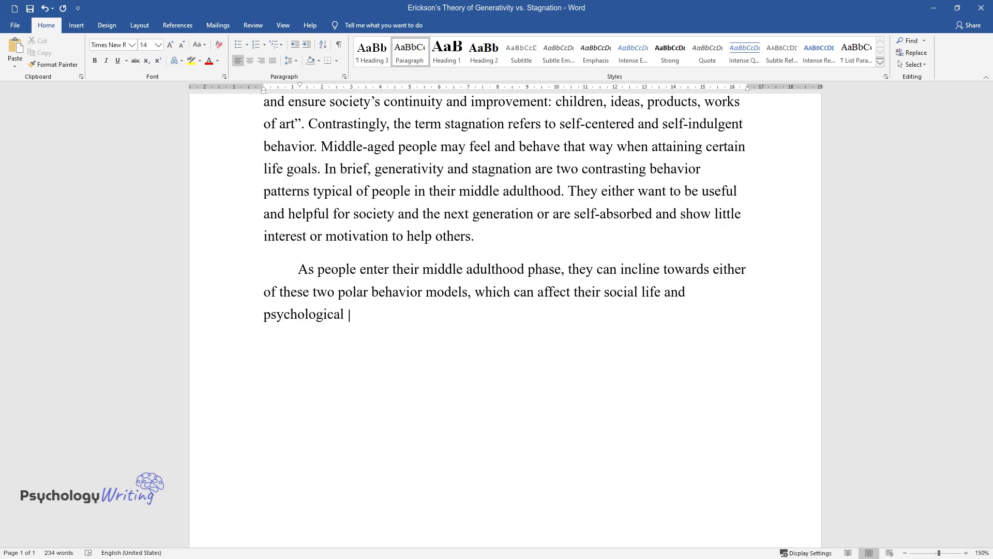
type("state. According to Erikson, \"high")
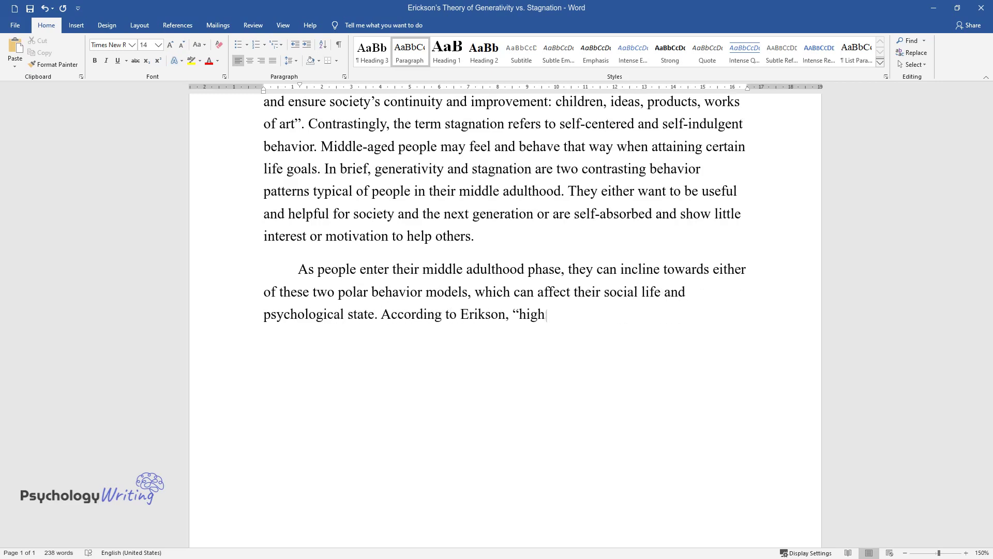
type("ly generative people appear especially well")
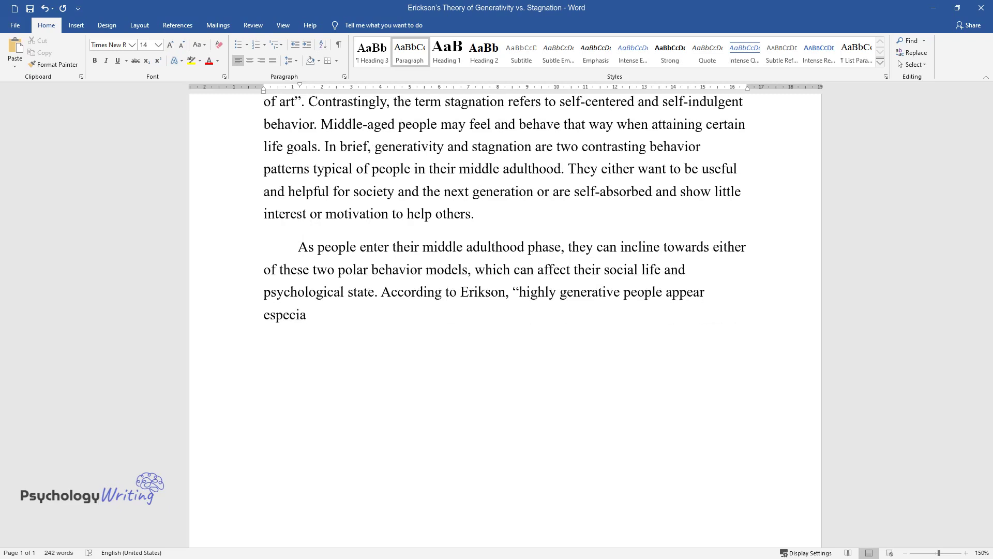
type("-adjusted\". Specifically, ")
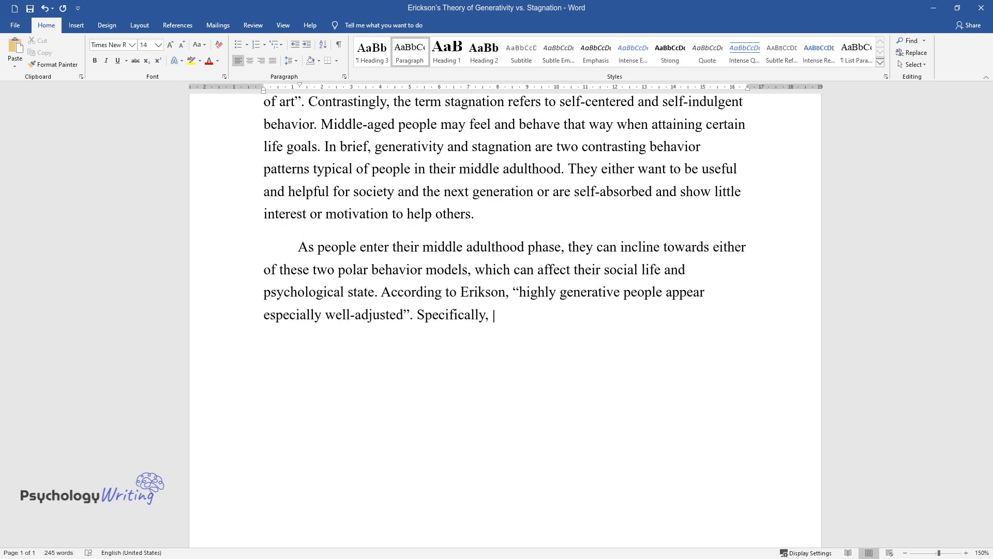
type("such people experience fewer psych")
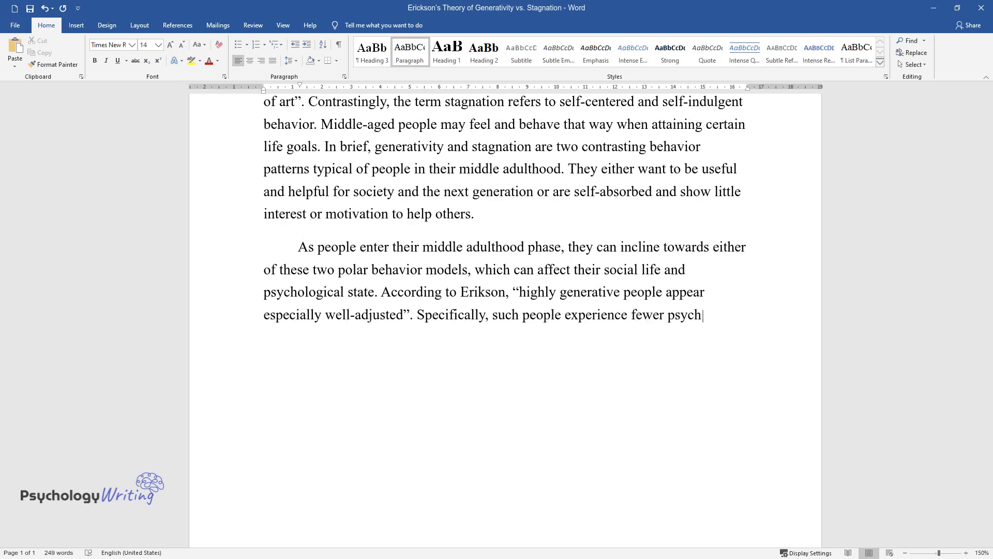
type("ological problems, are more confide")
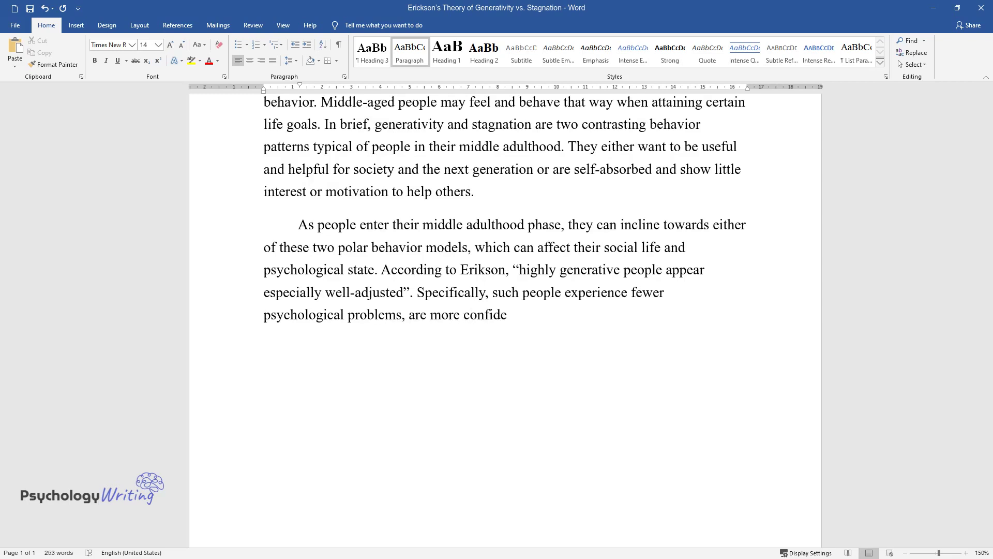
type("nt and open-minded, and are more su")
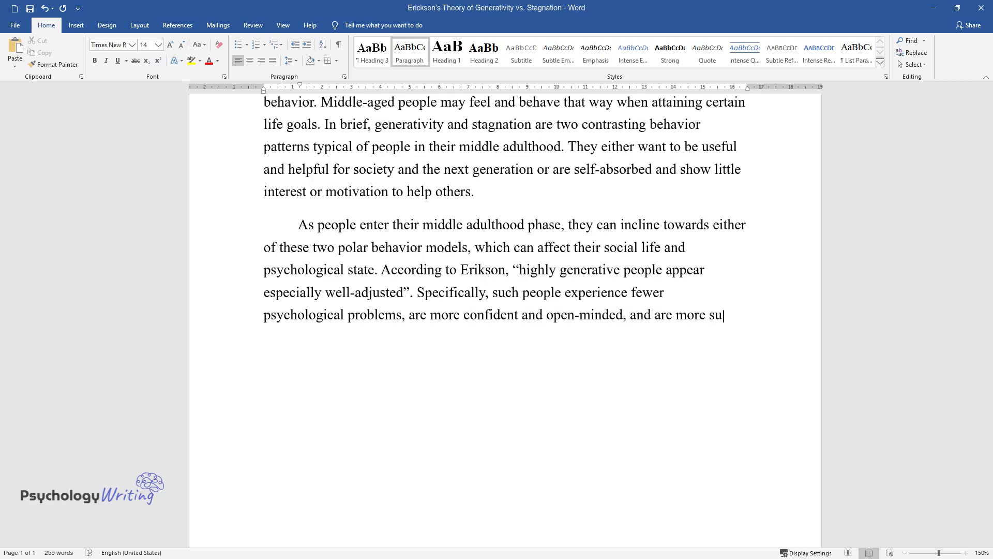
type("ccessful at building and maintaini")
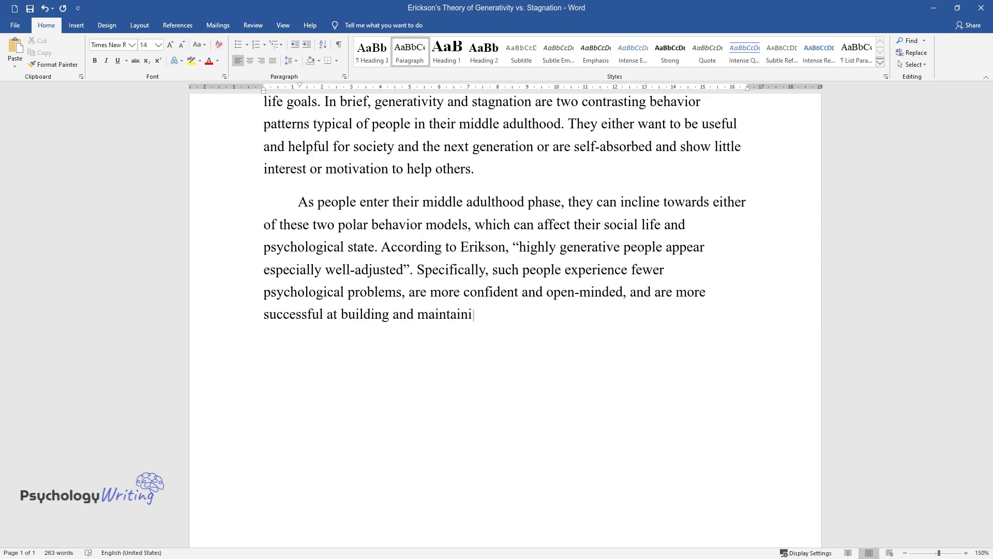
type("ng effective relationships. Erikso")
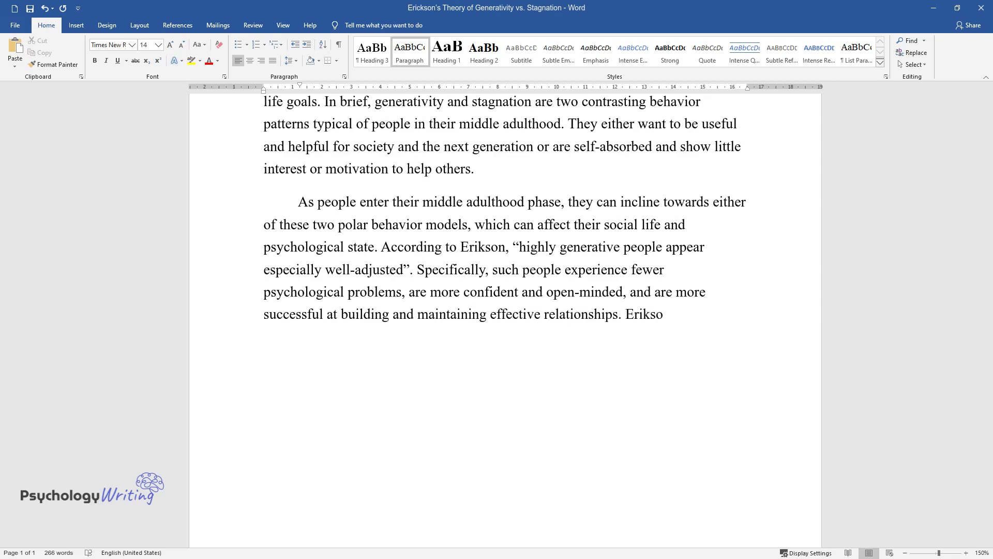
type("n suggests that one should have mor")
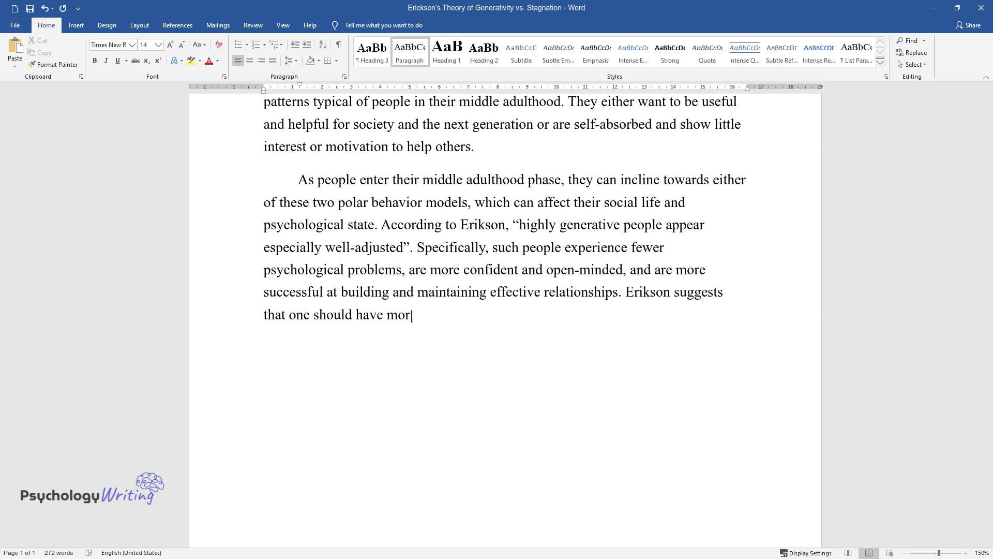
type("e contact with others and try to co")
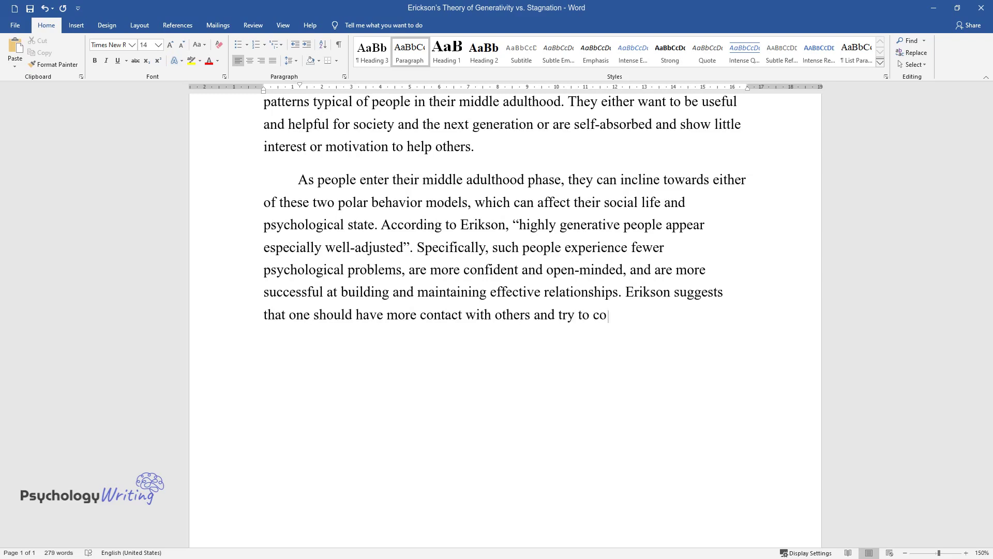
type("ntribute more to avoid what many people call a “mid")
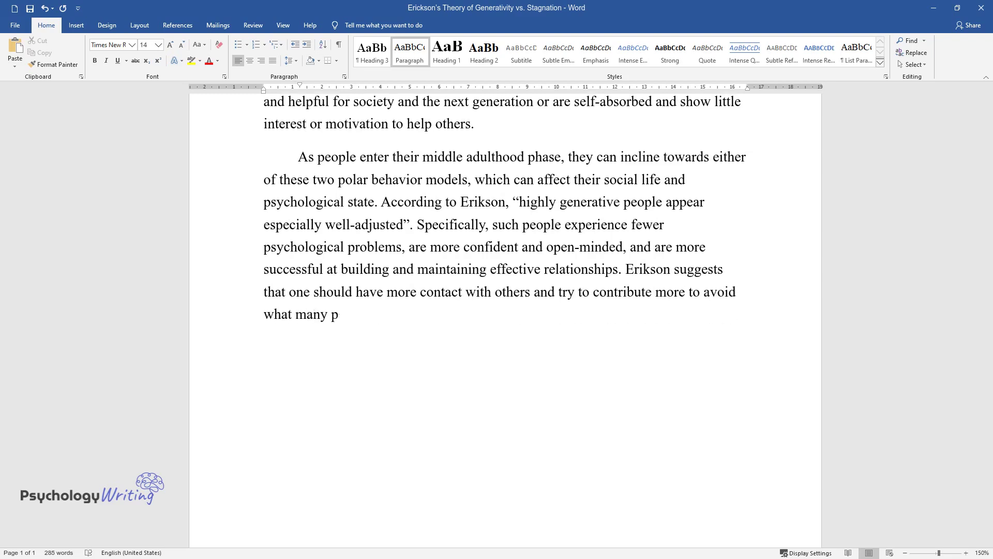
type("life crisis.”")
Add the paragraph 'I do not think that my parents or any relatives…' about generative relatives.
key("Return")
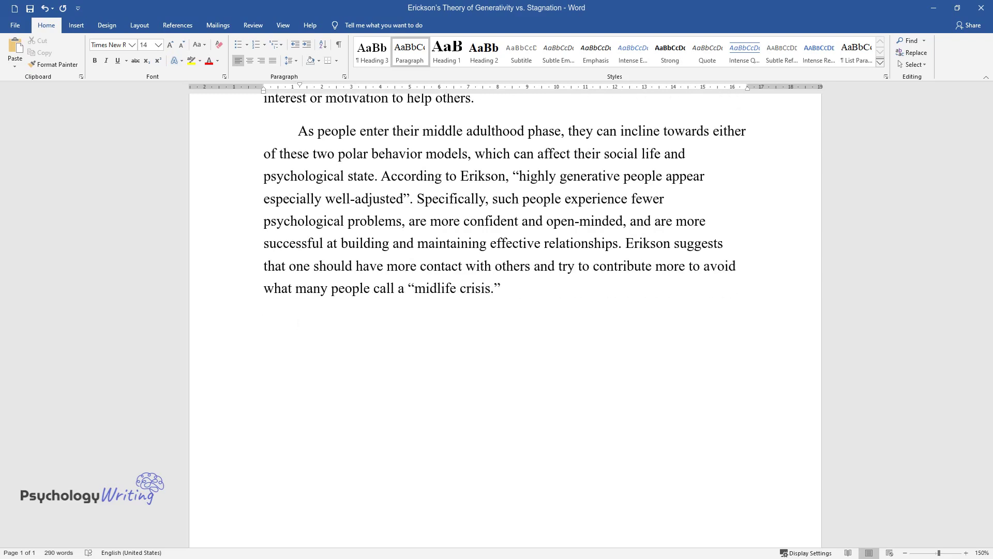
type("I do not think that my")
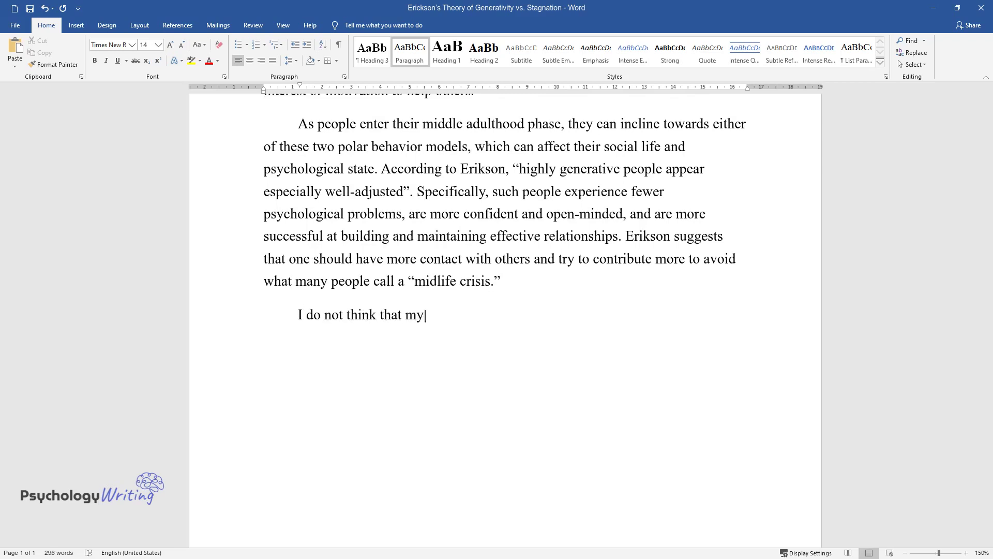
type(" parents or any relatives who are i")
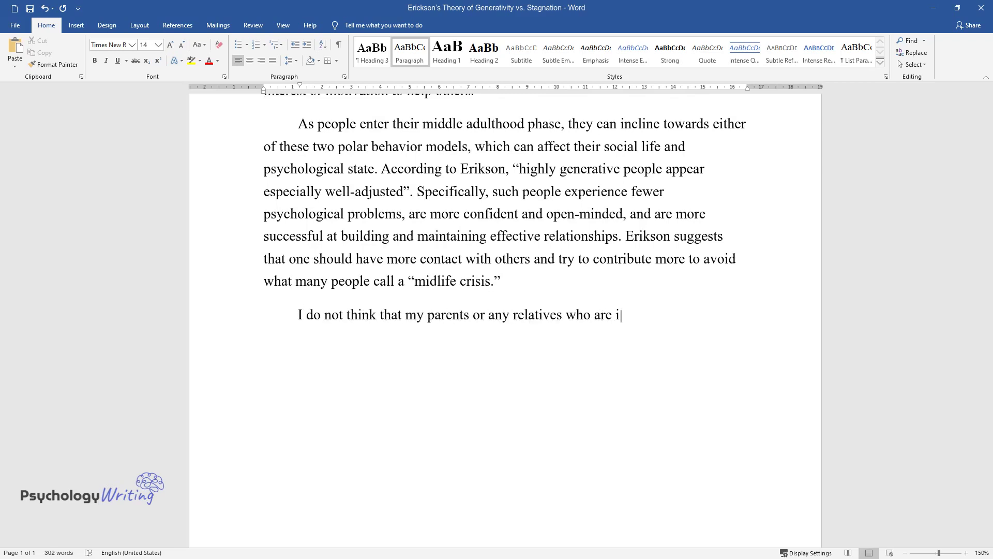
type("n their middle adulthood experience")
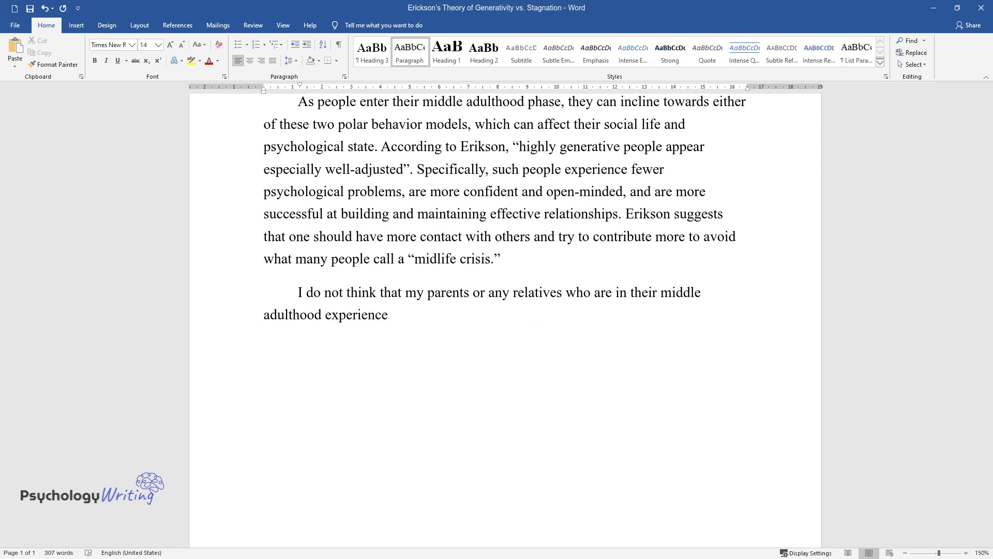
type(" any noticeable dips in their self-")
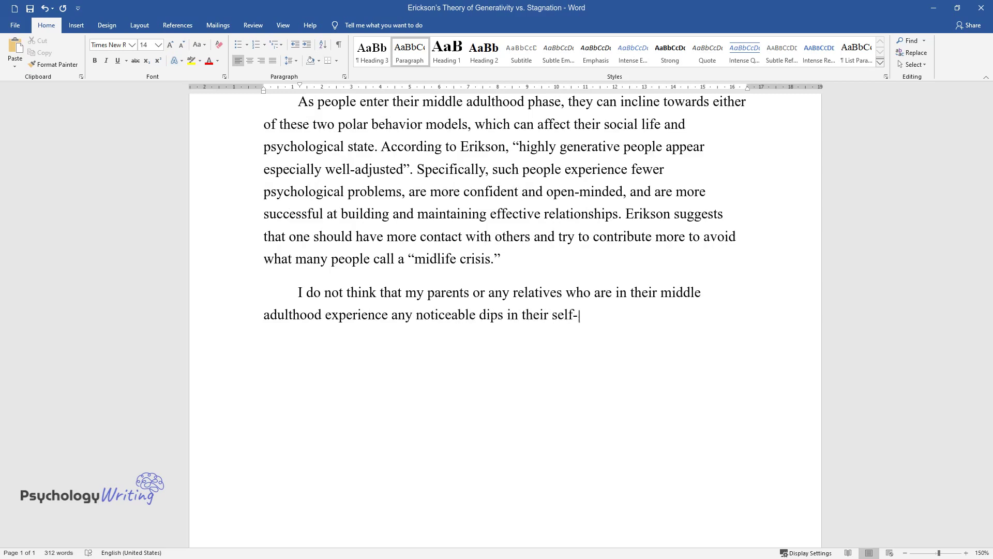
type("confidence or satisfaction. Moreover, instead of bein")
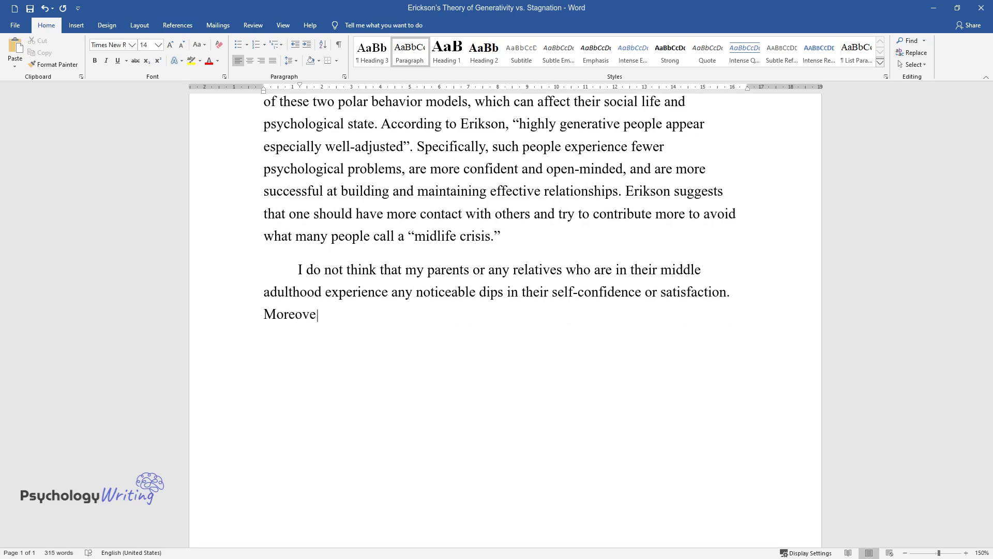
type("g satisfied with")
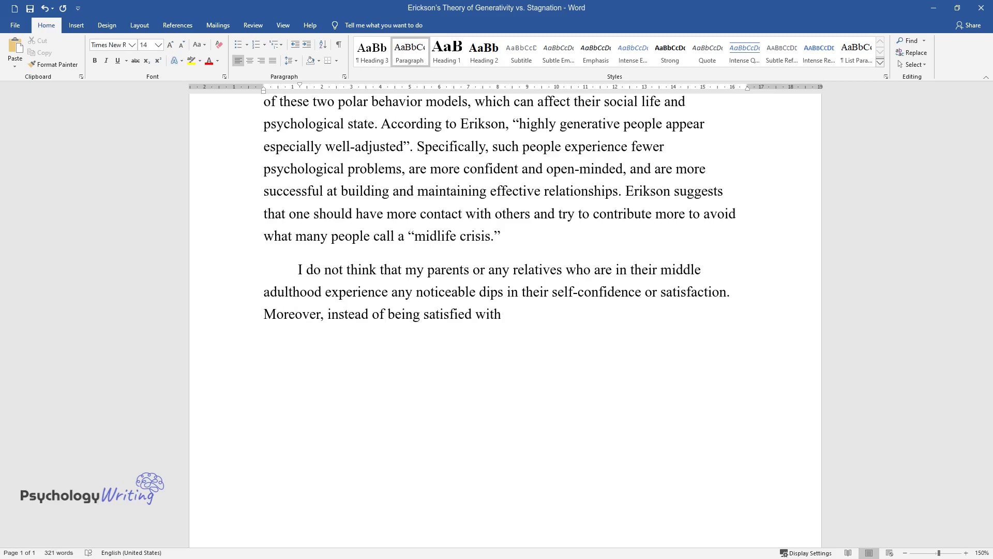
type(" achieved goals or feeling disappoin")
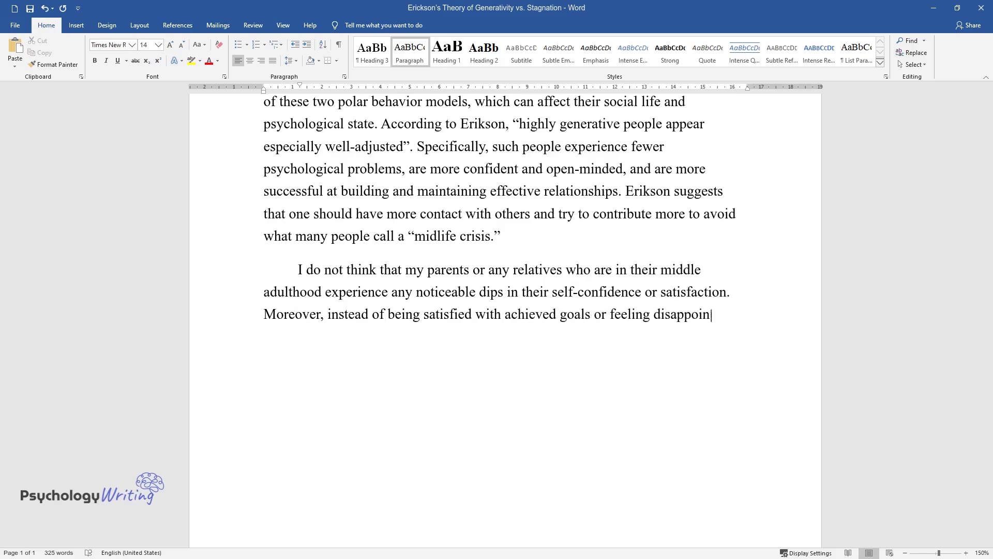
type("tment over something they failed to")
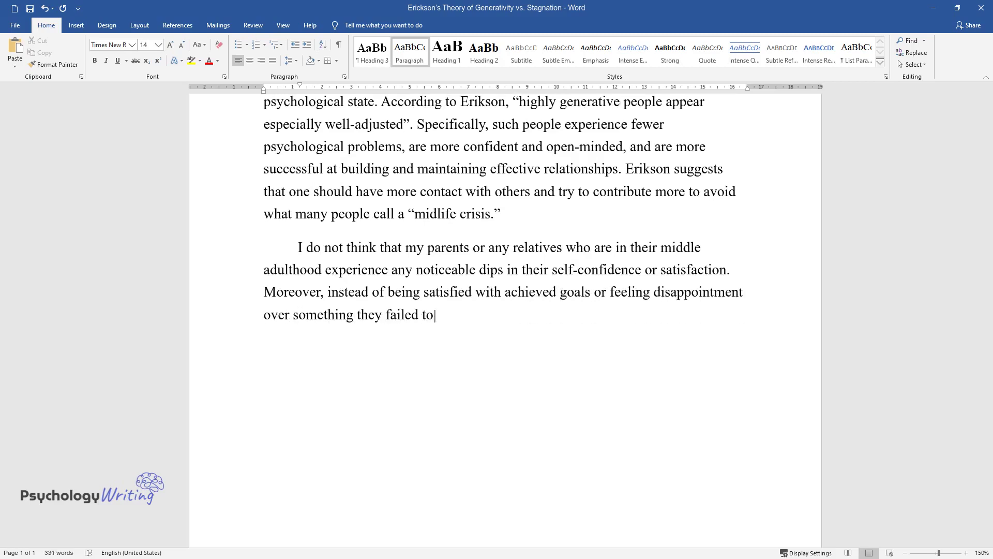
type(" succeed in, they seem to move forwa")
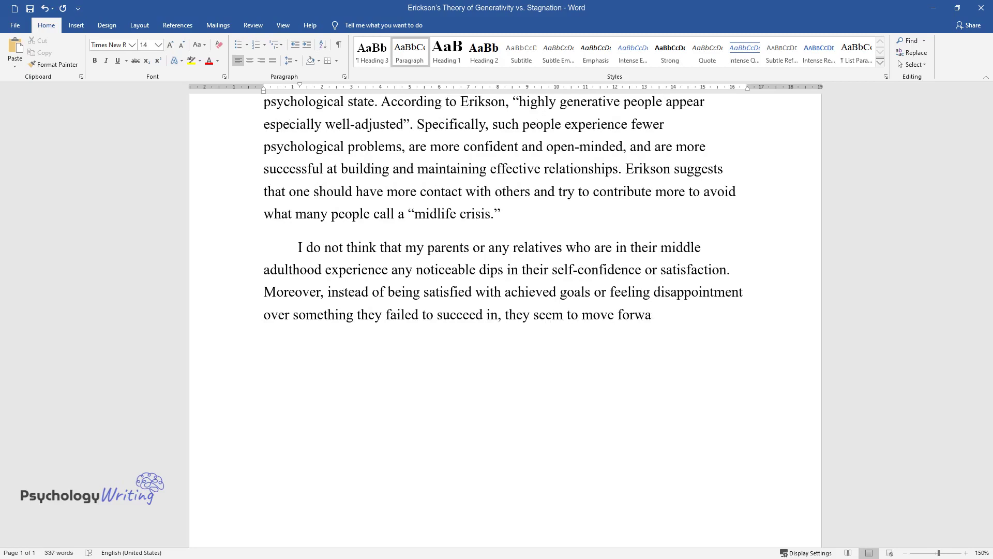
type("rd and set new goals. I cannot say they became more")
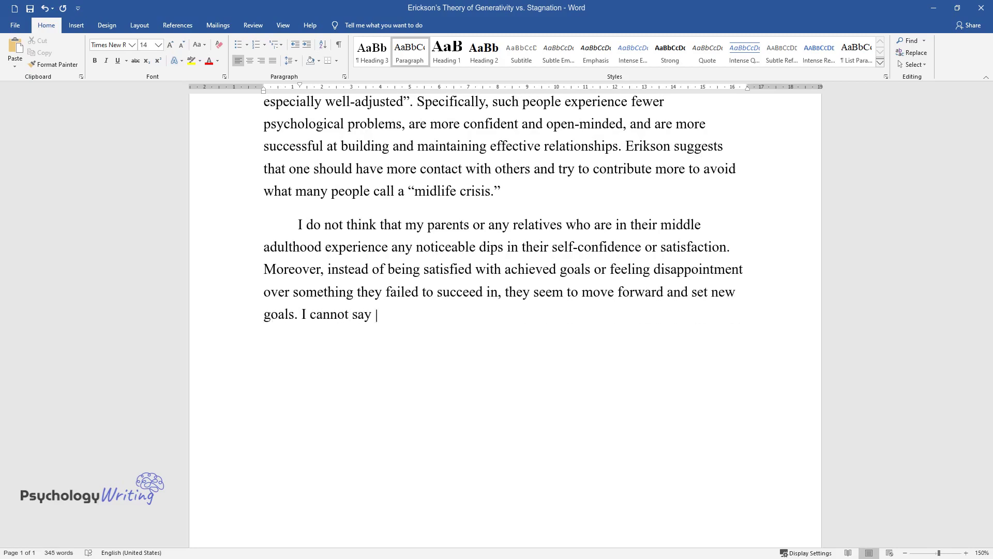
type(" sociable, but they maintain all the")
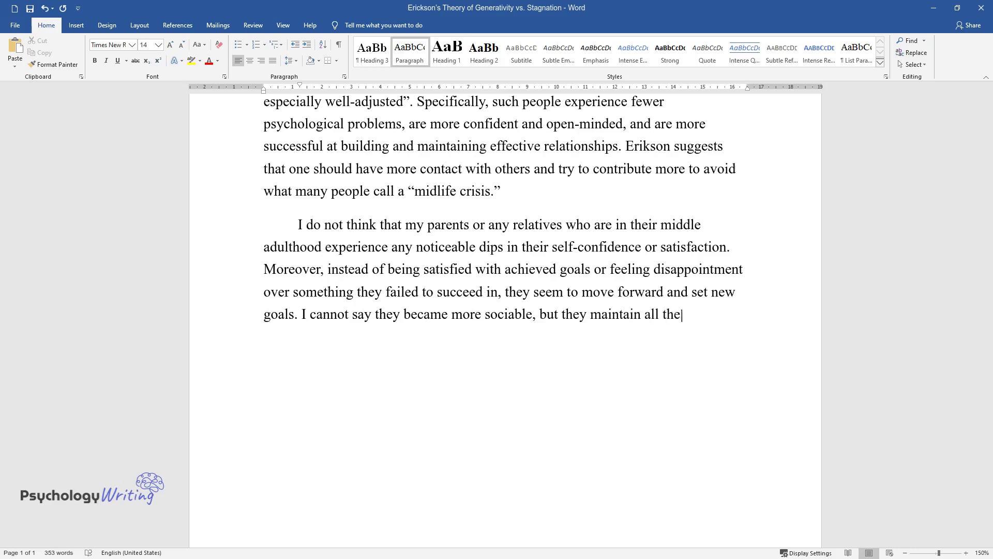
type("ir important contacts quite well. T")
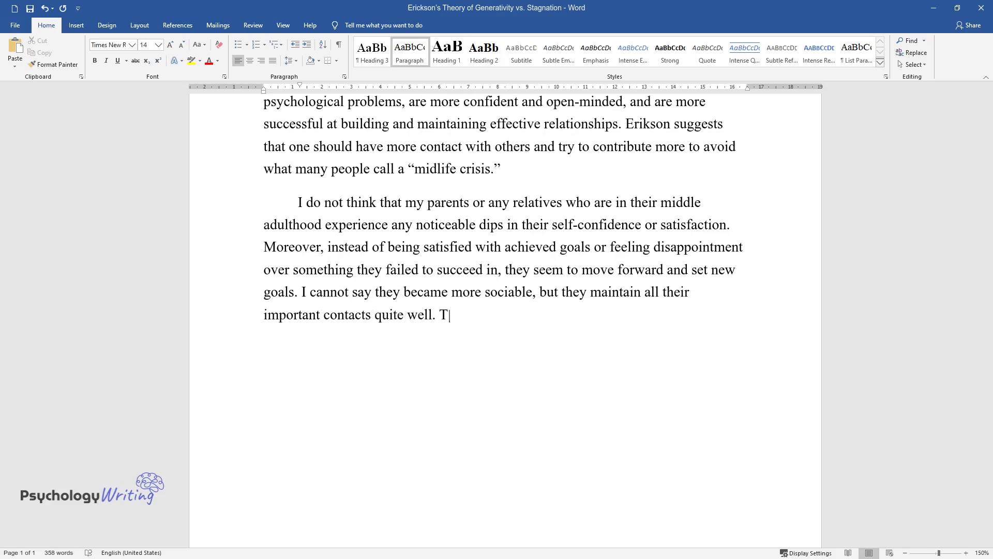
type("herefore, I assume they are followi")
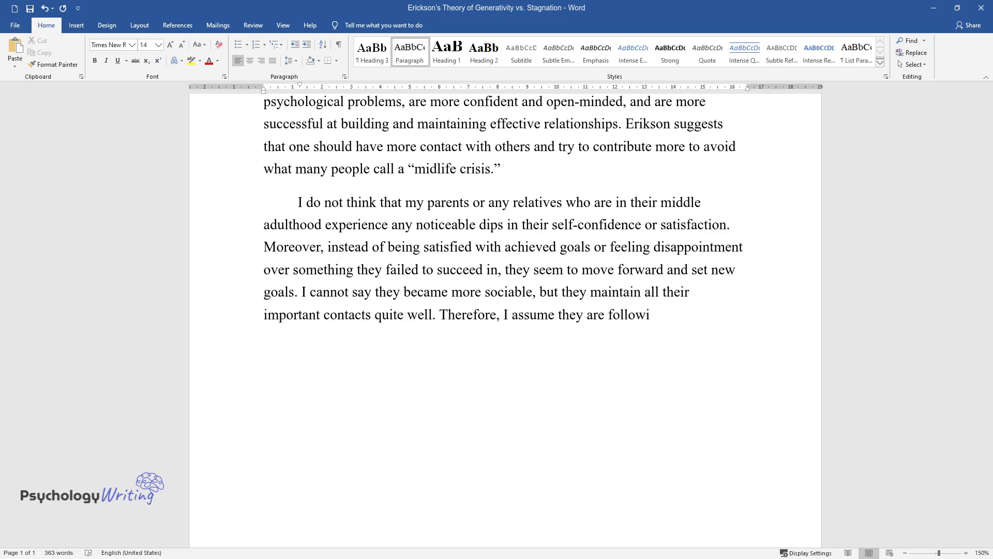
type("ng the generative pattern o")
type("f behavi")
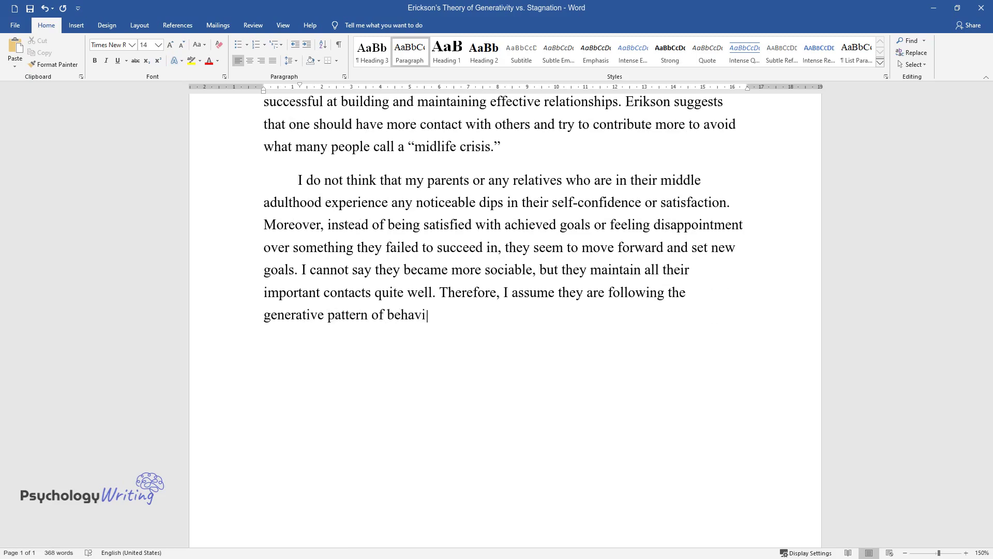
type("or.")
key("Return")
Write the 'As for me…' paragraph, then begin 'It is important to avoid stagnant tendencies'.
type("As for ")
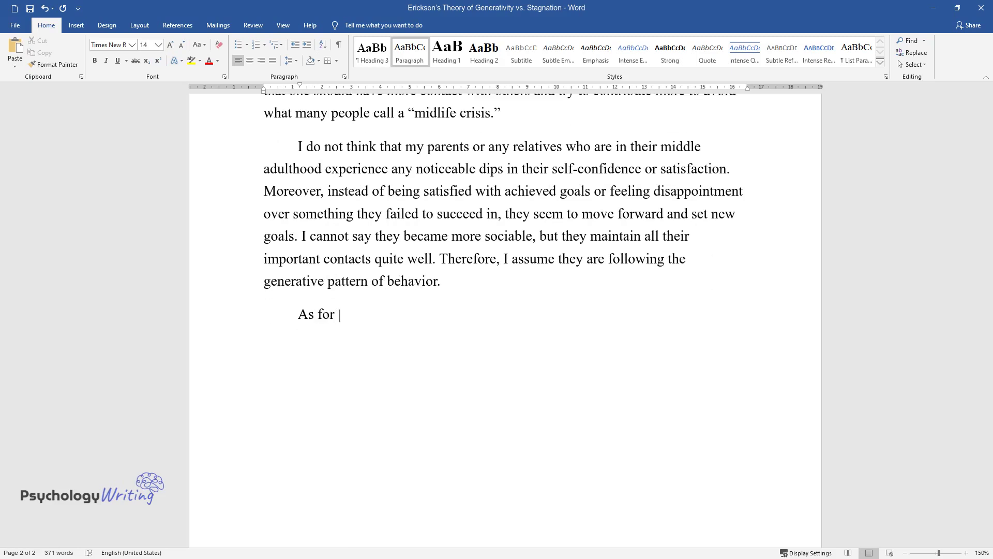
type("me, I am still far from the middle")
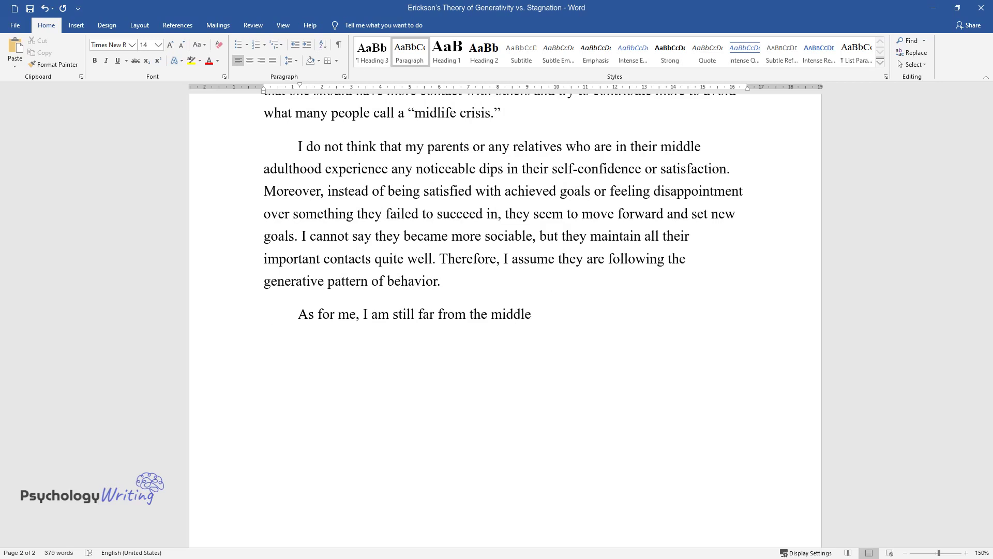
type(" adulthood stage, and it is early ")
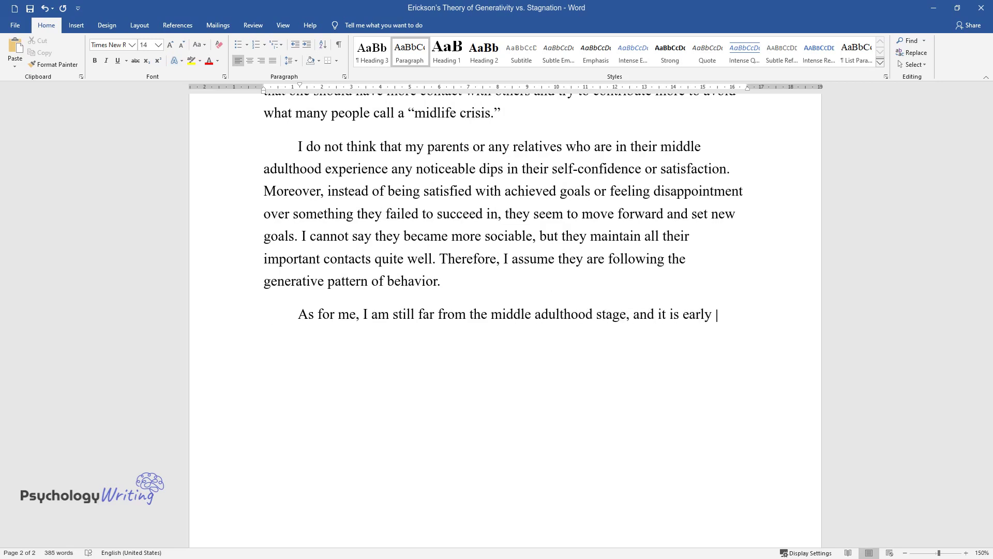
type("for me to be afraid of the midlif")
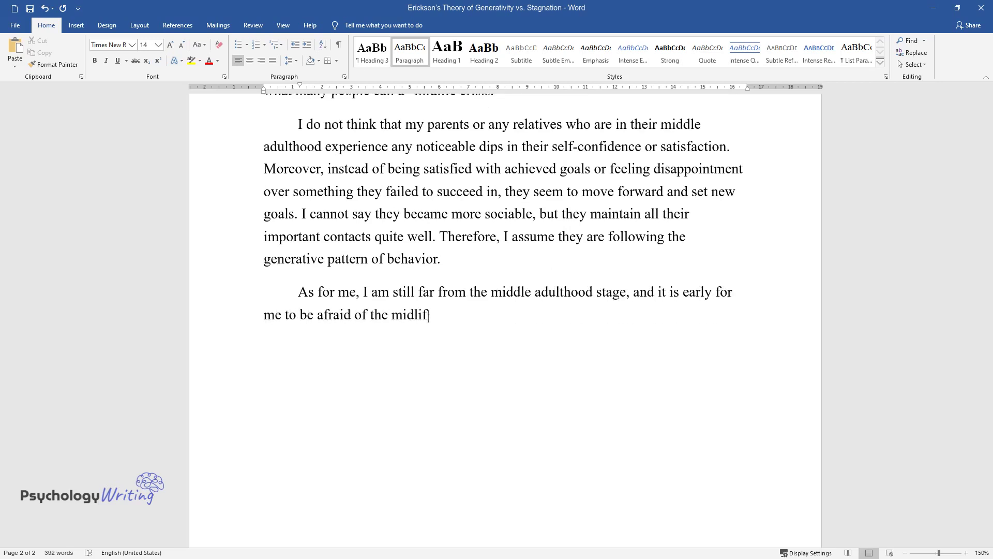
type("e crisis. However, I believe Pashk")
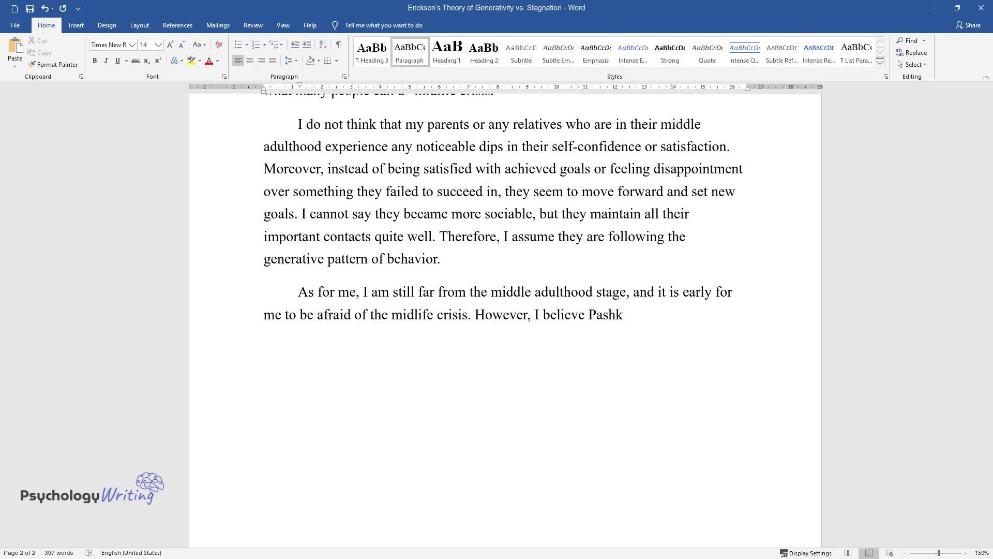
type("ow is right when he notes ")
type("that we ")
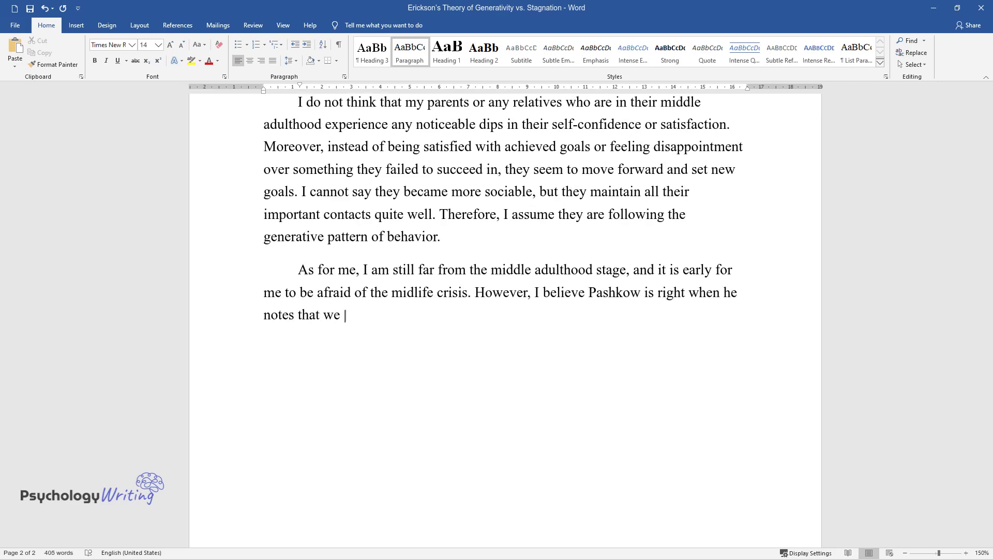
type("experience various psychological a")
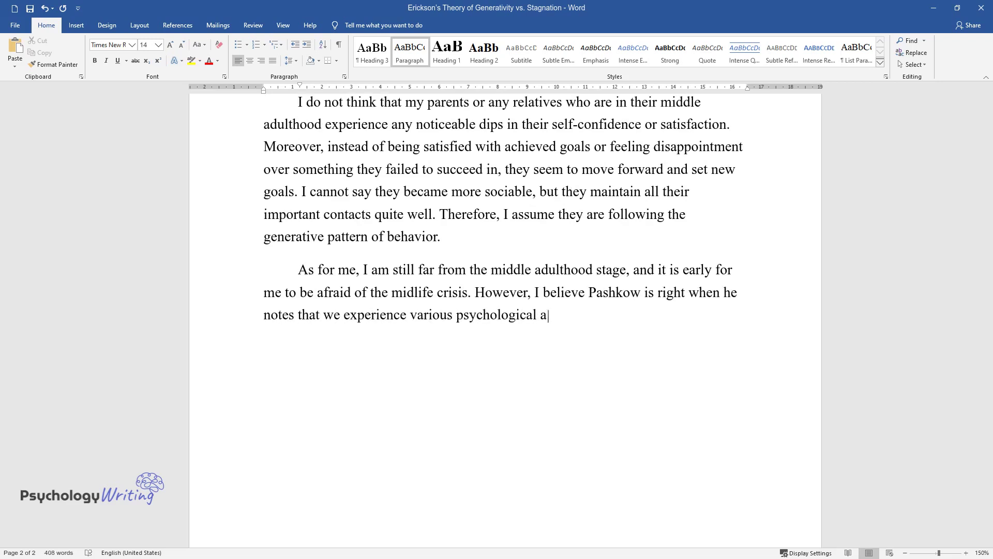
type("nd social transitions throughout o")
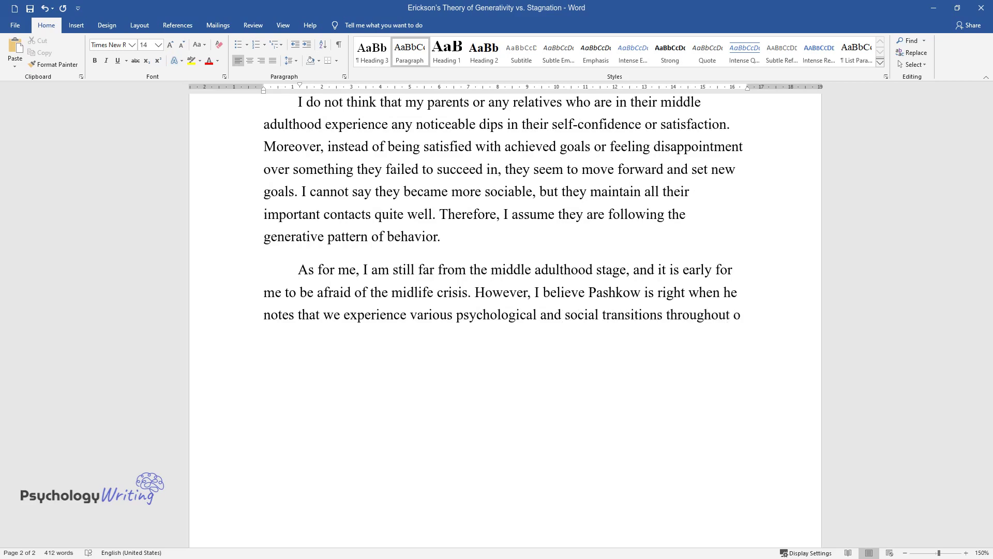
type("ur life, and we may feel more doub")
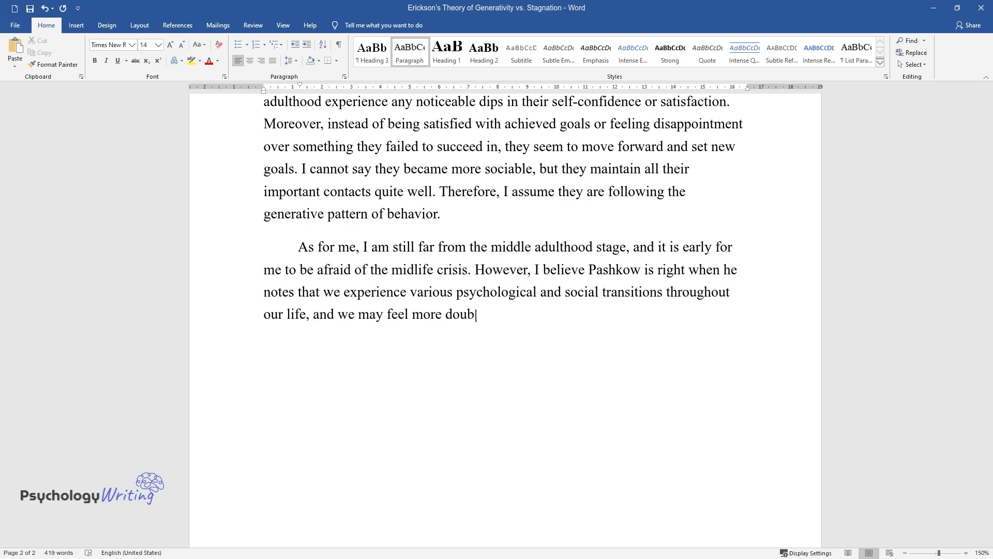
type("tful and reflective at any life st")
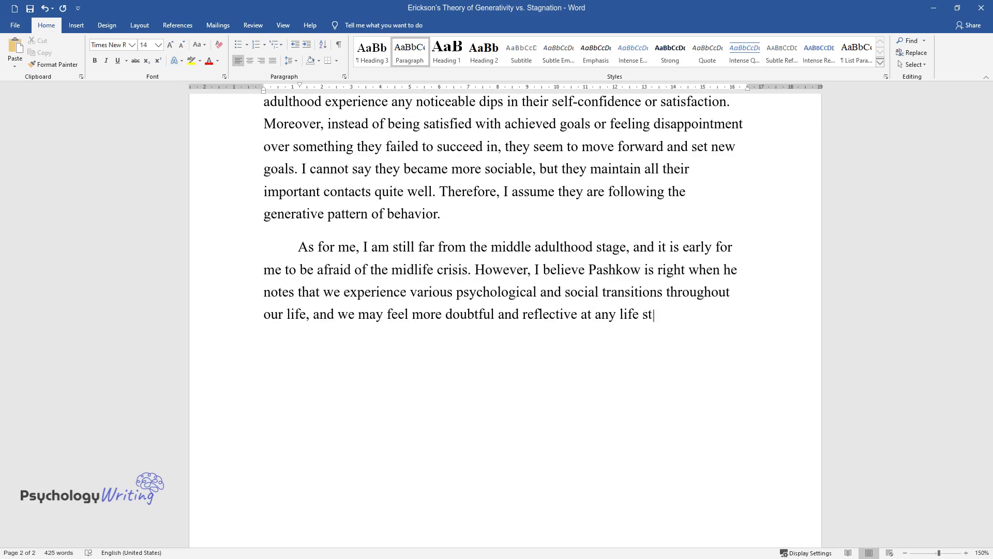
type("age. Moreover, generative and stag")
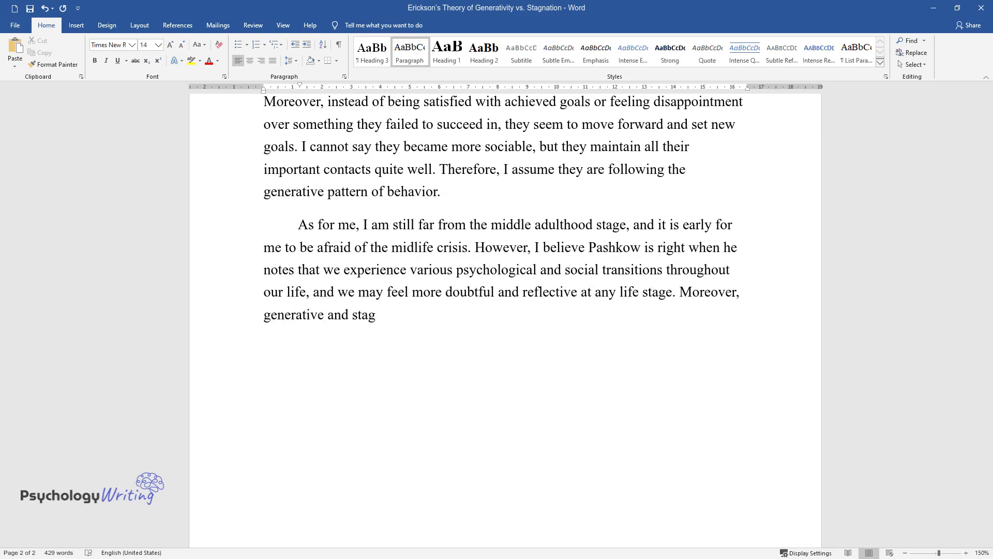
type("nant behavior patterns do not appe")
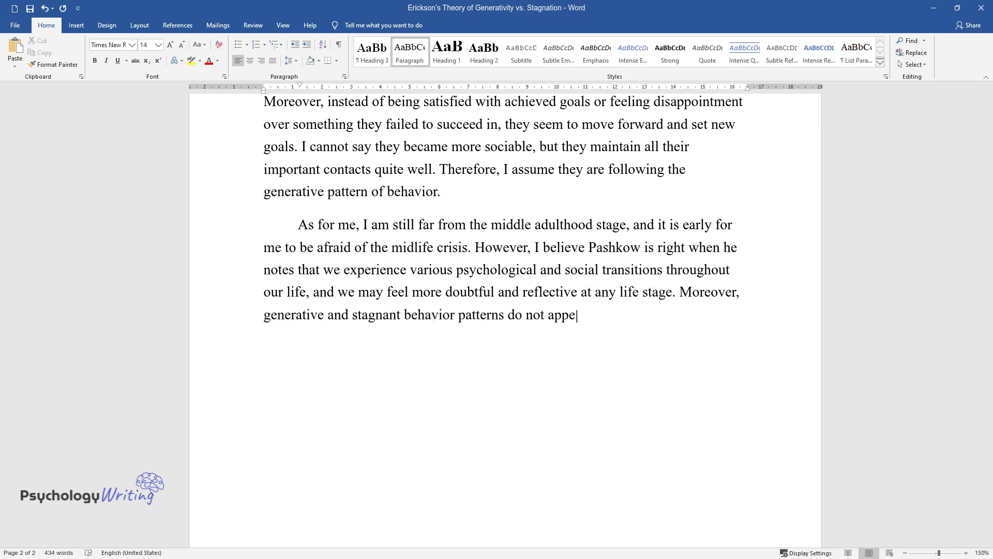
type("ar once one enters the middle adulthood phase. They start t")
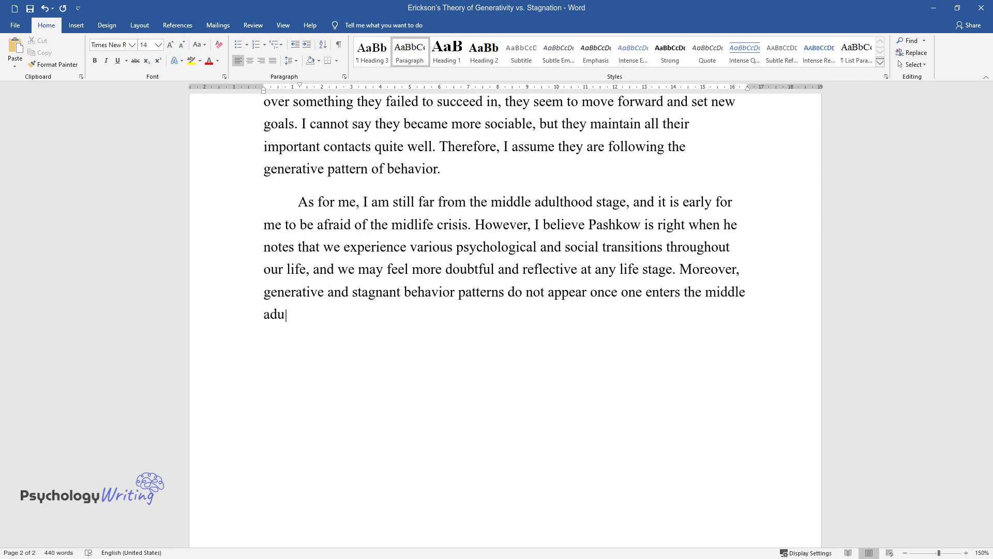
type("o develo")
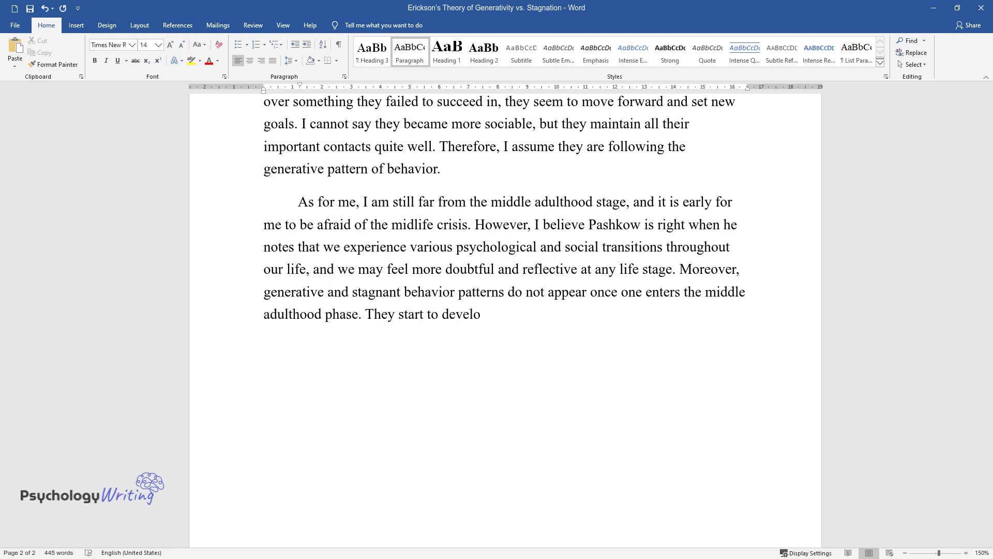
type("p earlier and are influenced by ma")
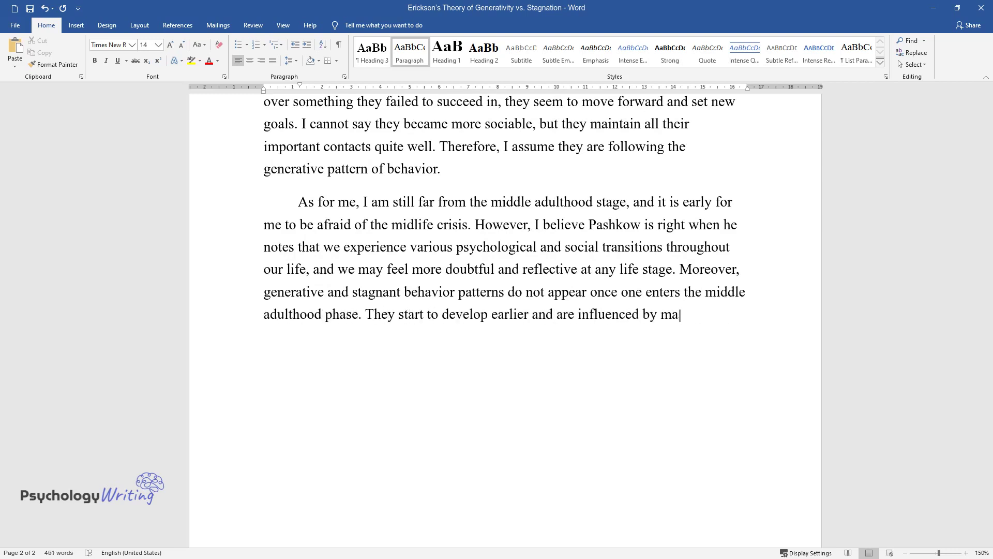
type("ny factors, such as whether one ha")
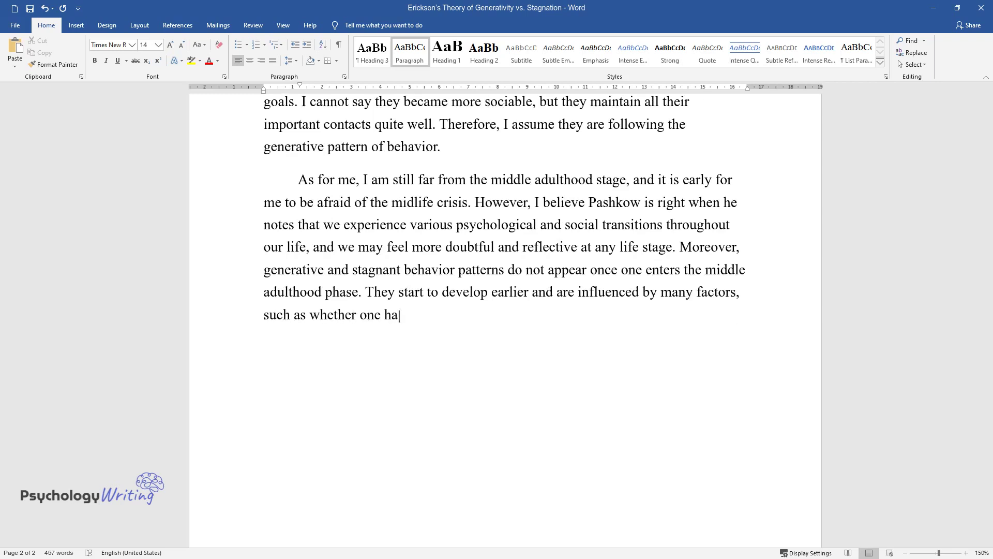
type(", whether one is")
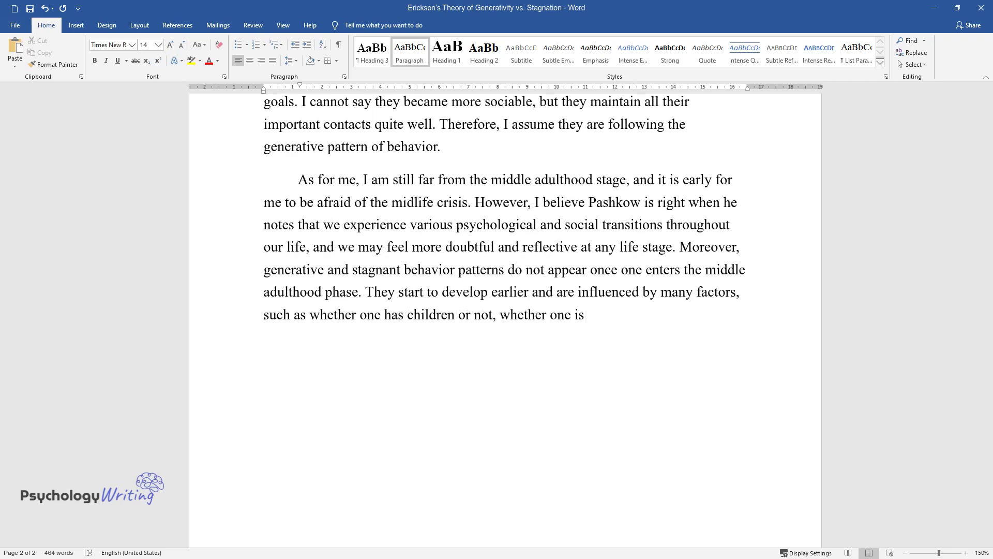
type(" a workaholic, and whether they are engaged in any v")
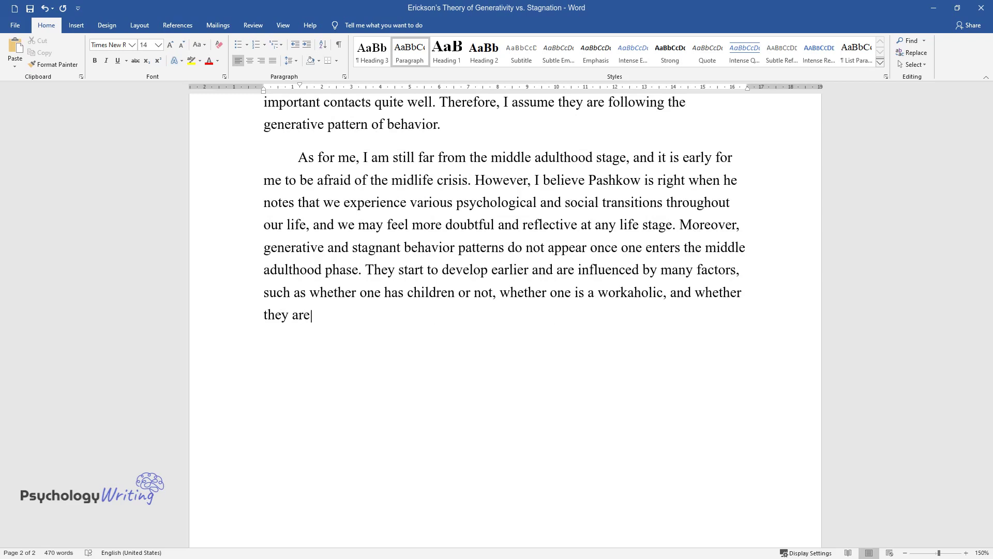
type("olunteering activ")
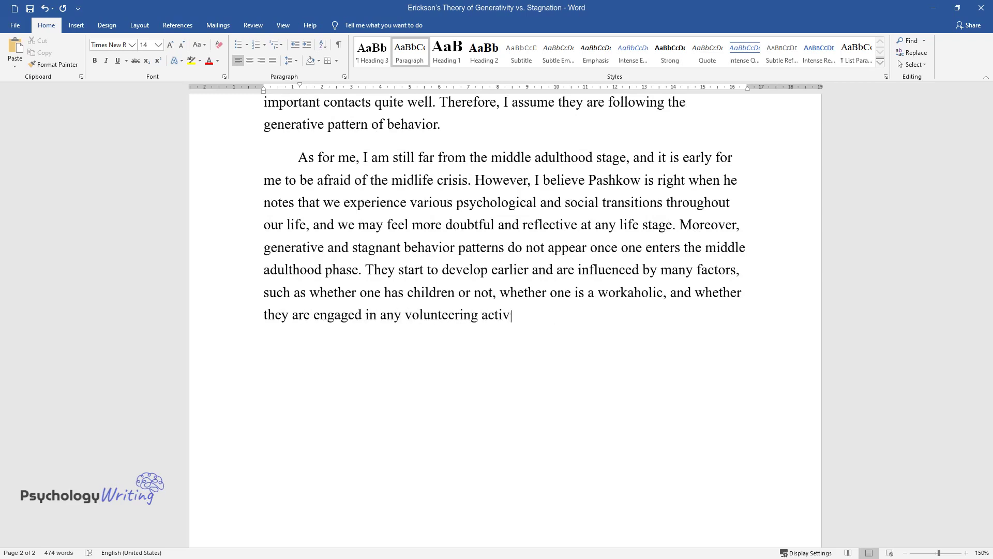
type("ities. Thus, I can apply Erikson's theory to myself by enga")
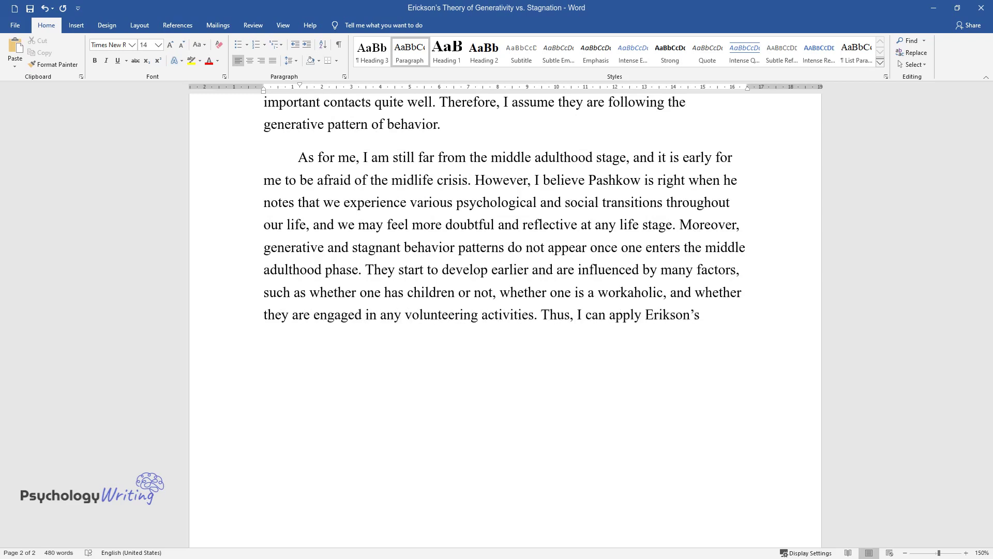
type("ging more")
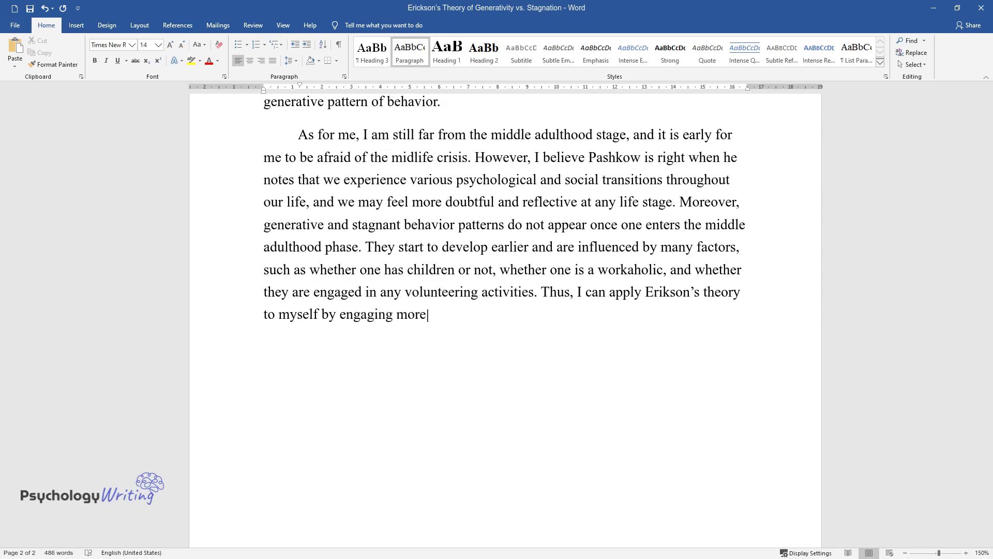
type(" in generative behavior even before middle adulthood.")
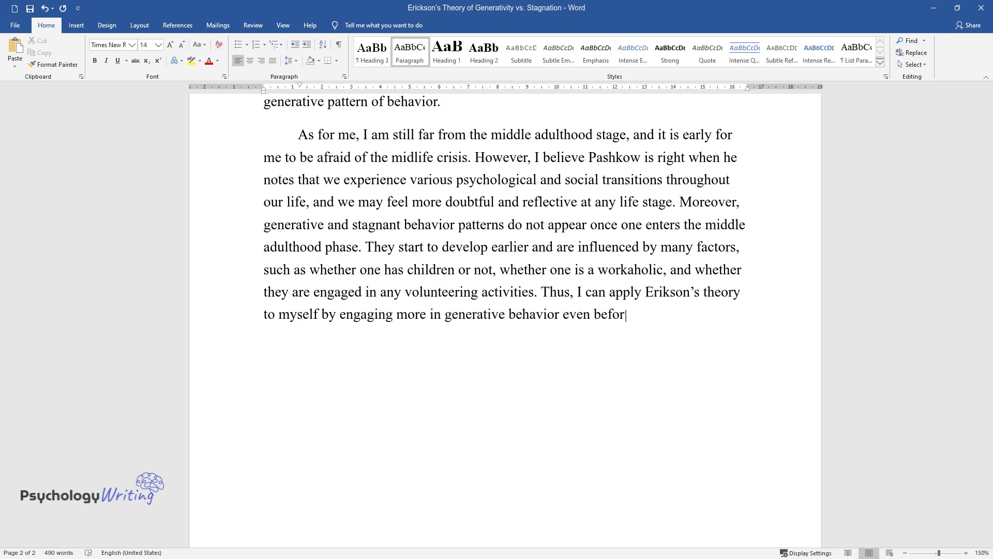
key("Return")
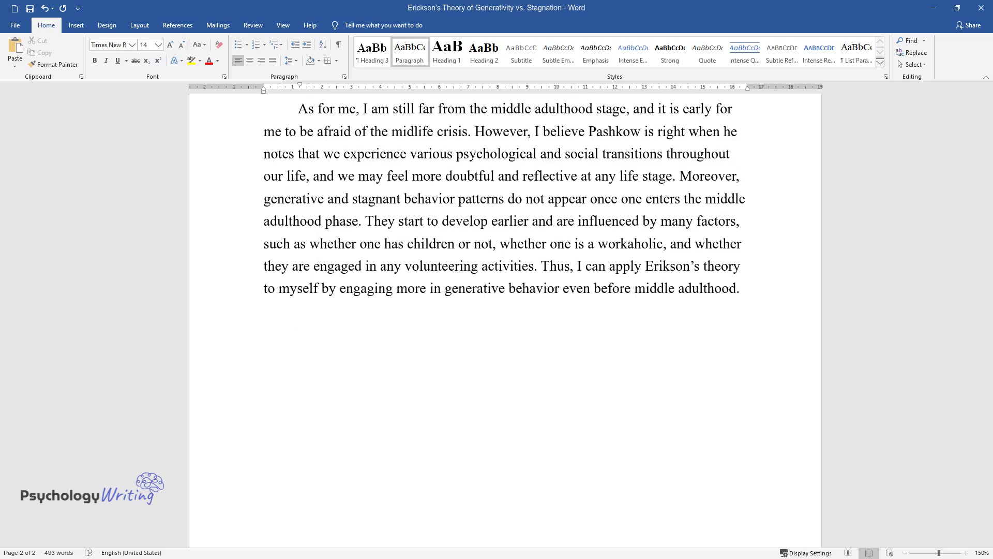
type("It is important to avoid stagn")
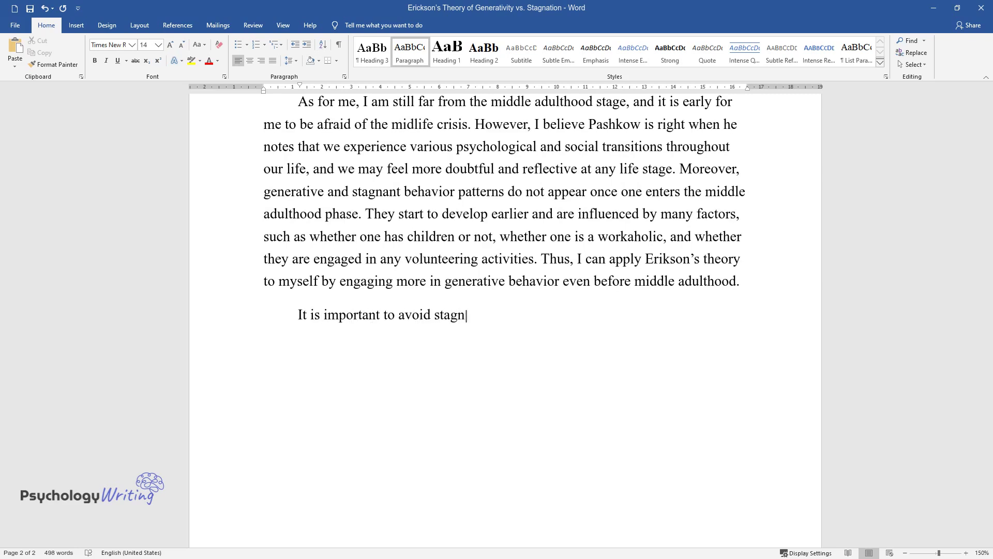
type("ant tendencies in one's behavior because they increase the")
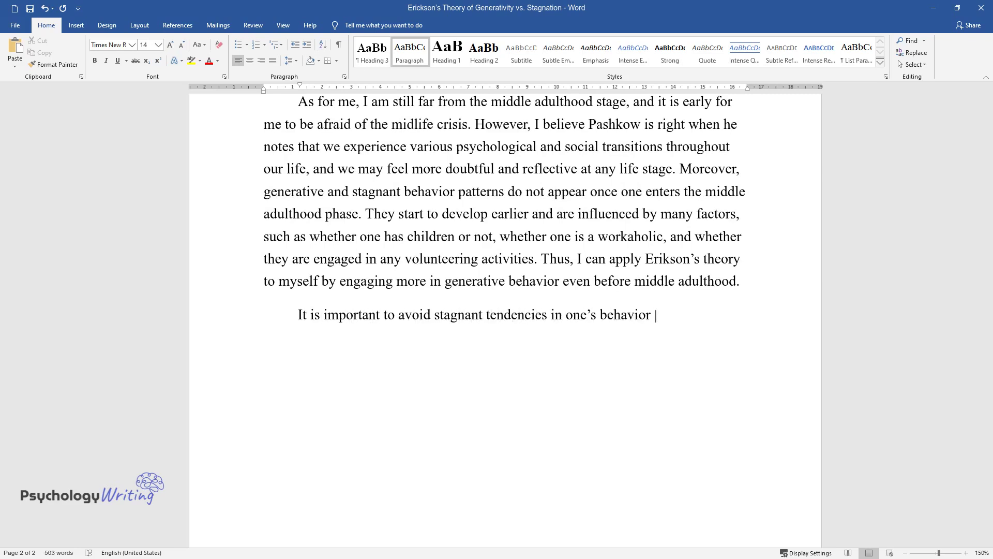
type(" risk of")
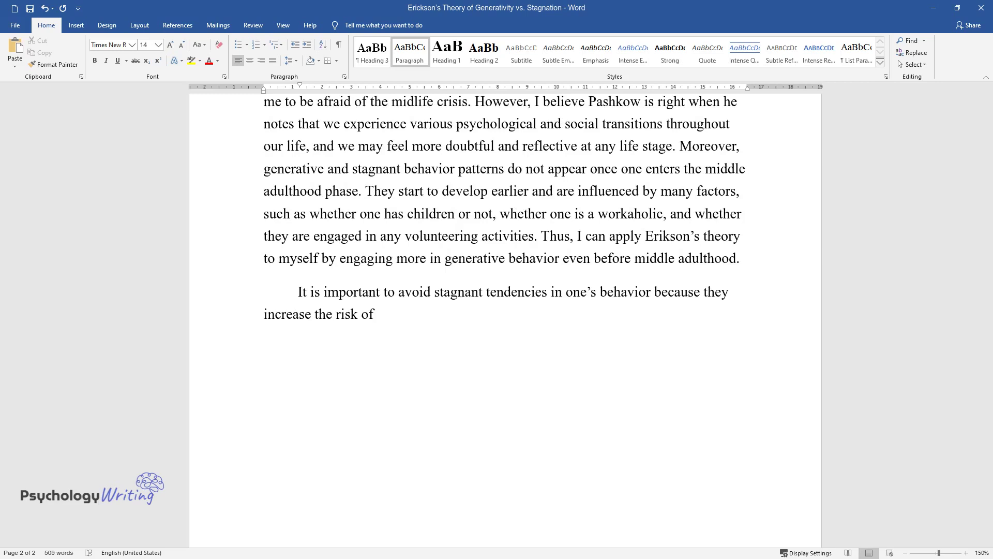
type(" psychological issues development.")
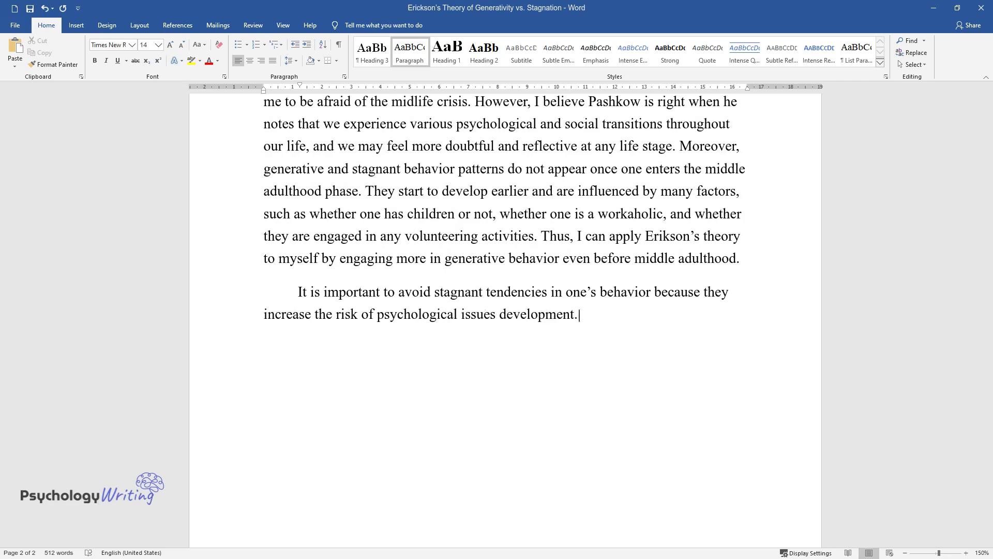
type(" Harrison highlighted that middle-aged peo")
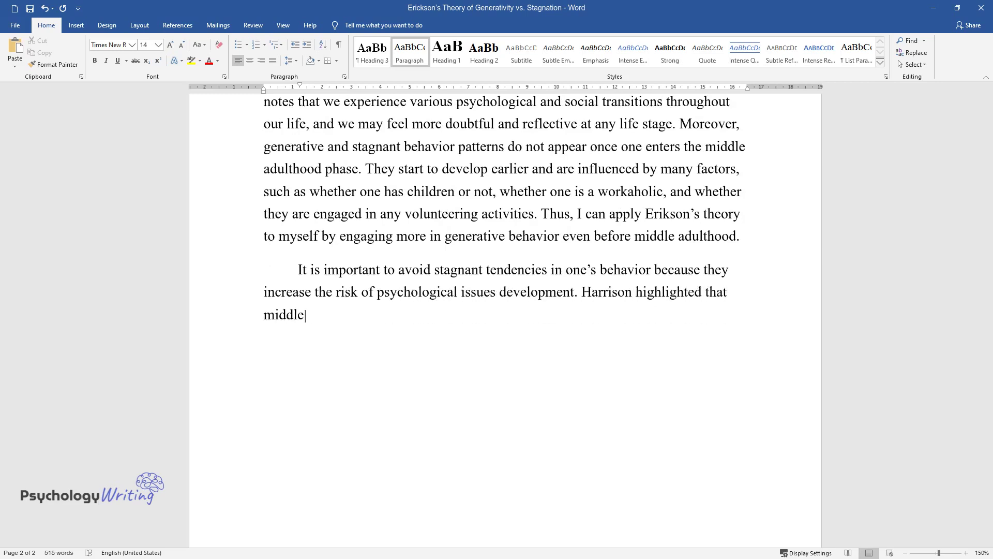
type("ple are prone to anxiety")
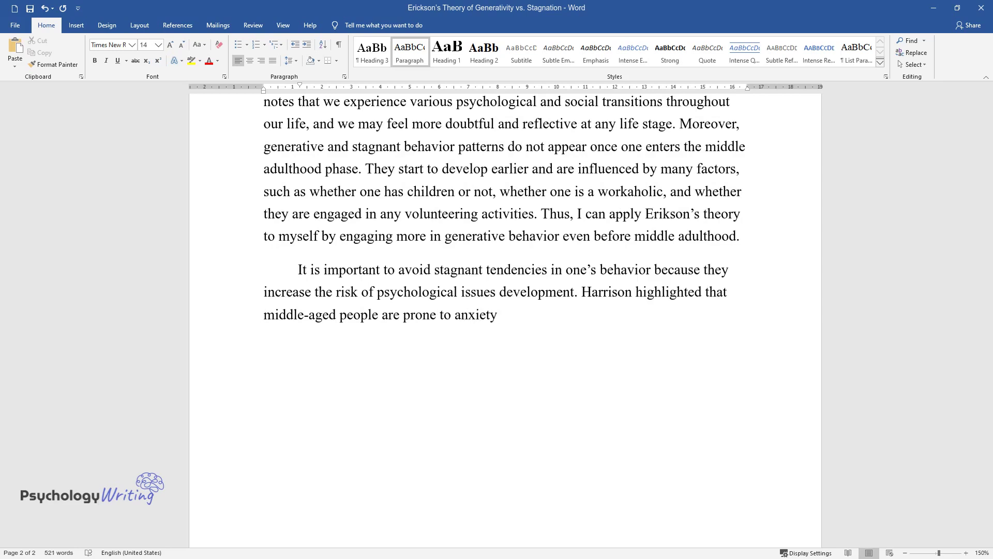
type(" and depression. To avoid such iss")
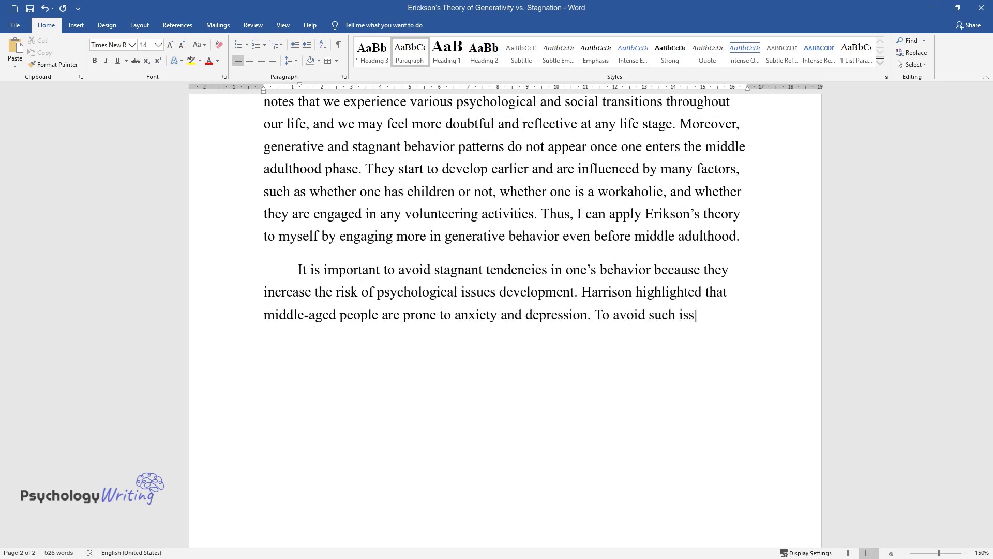
type("ues, people should incline more t")
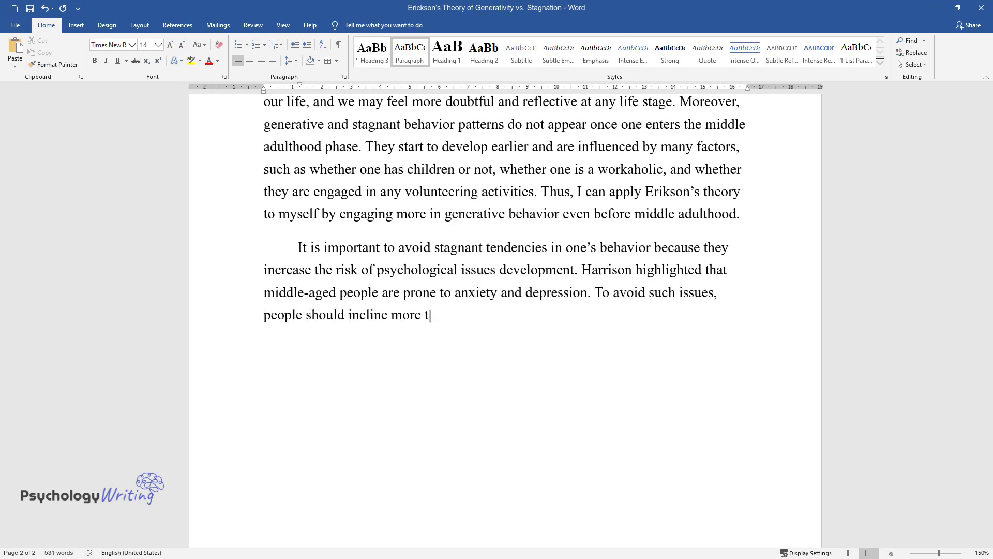
type("owards generative behavior: reach")
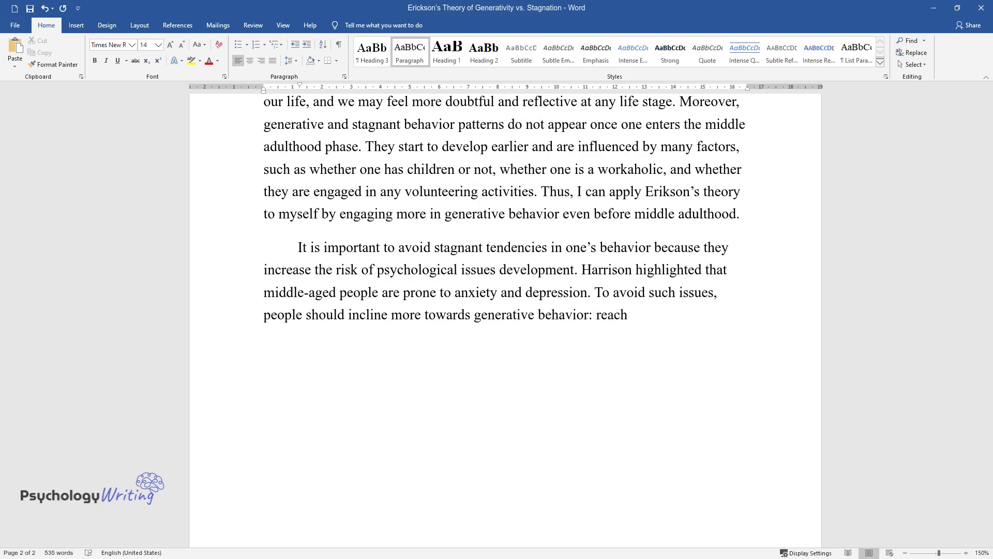
type(" out to other people, not focus solely on w")
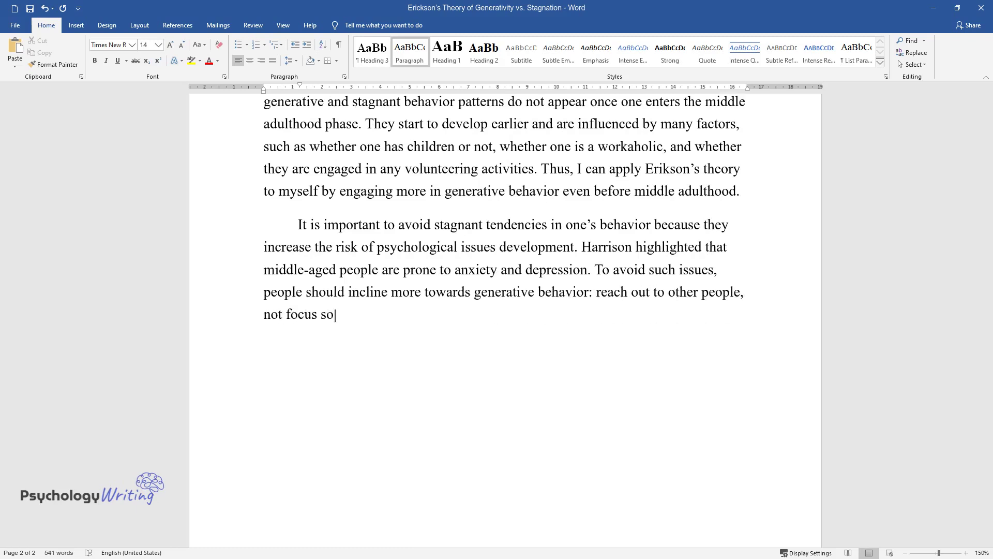
type("ork, but spend time with")
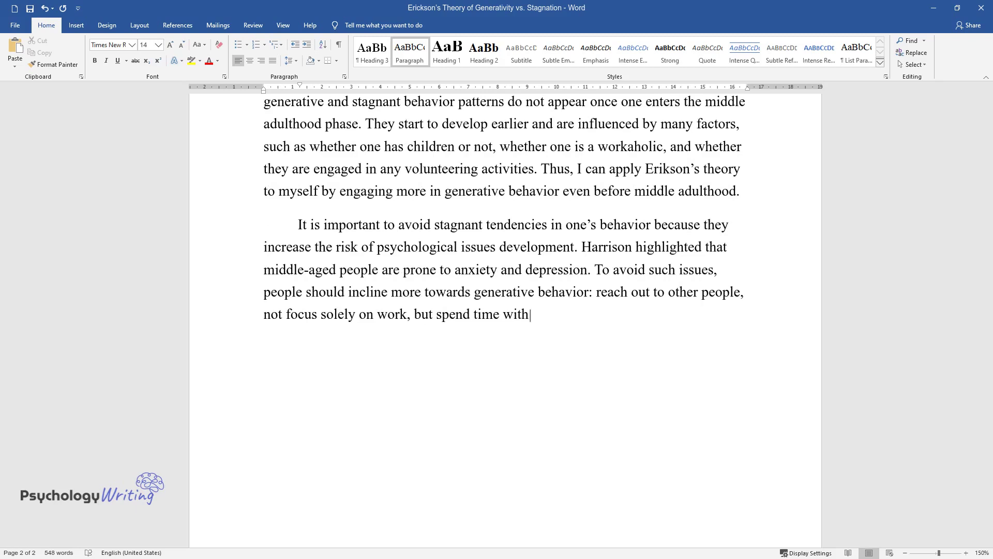
type(" one’s partner, children, relative")
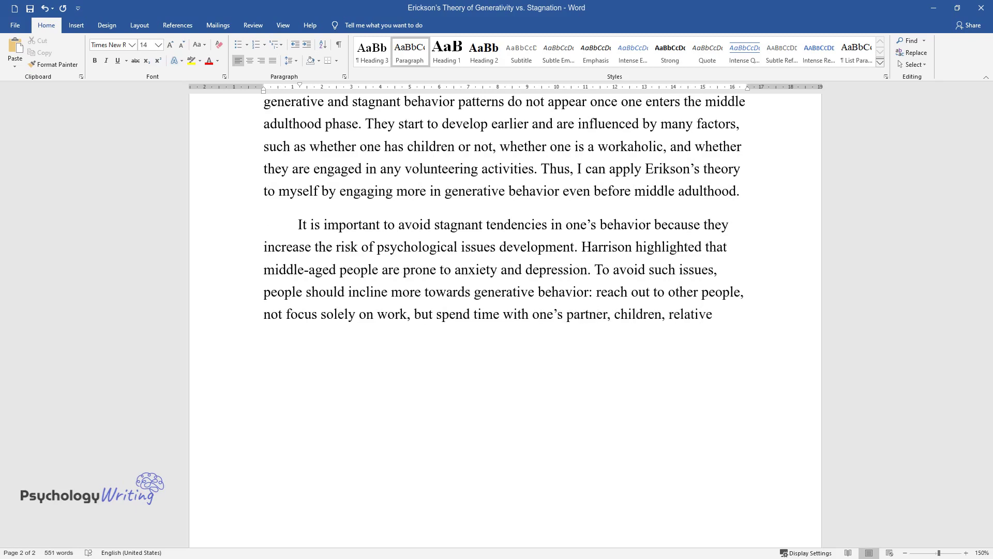
type("s, friends, and make new contacts")
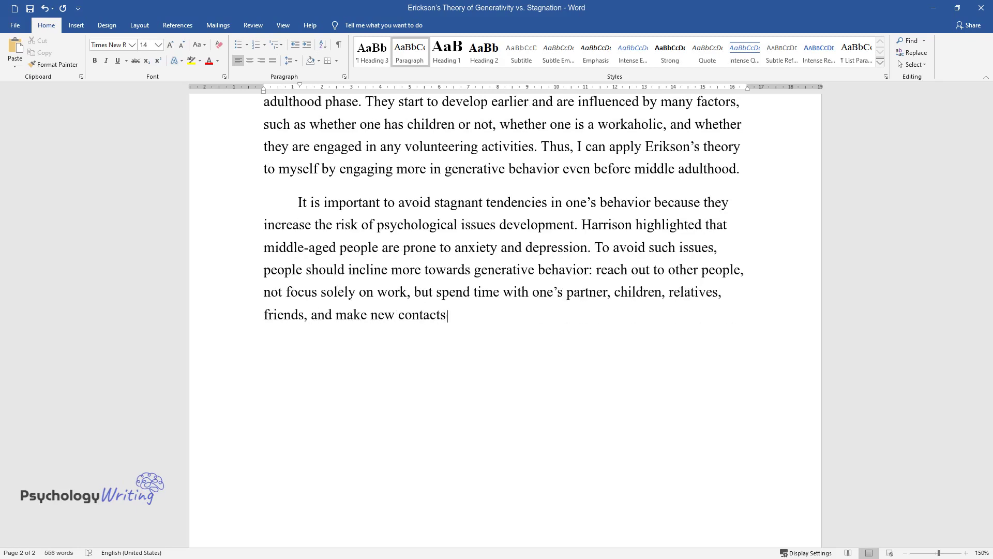
type(".")
End the stagnation paragraph and begin the conclusion 'To conclude, Erickson's theory of generativity versus stagnation'.
key("Return")
type("To conclude, Er")
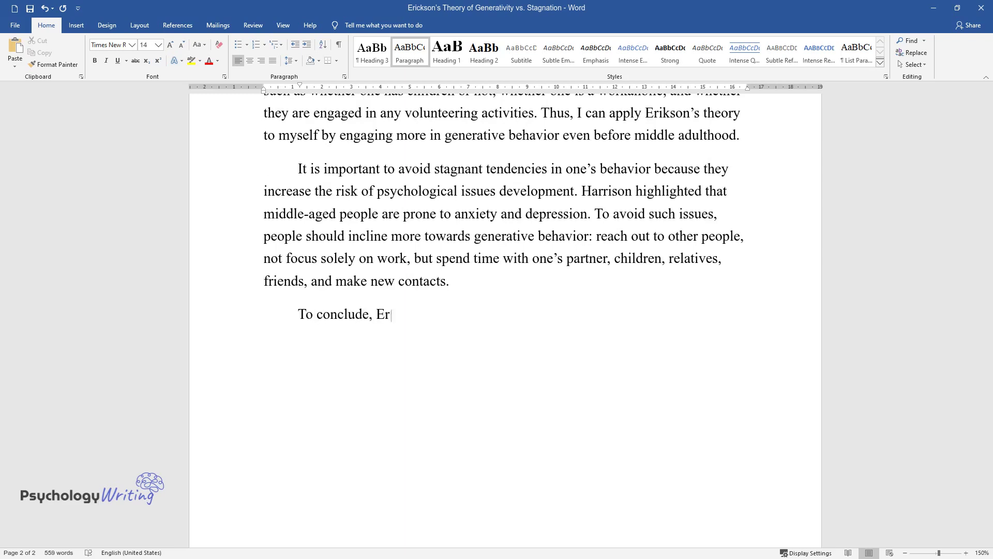
type("ickson's theory of generativity ve")
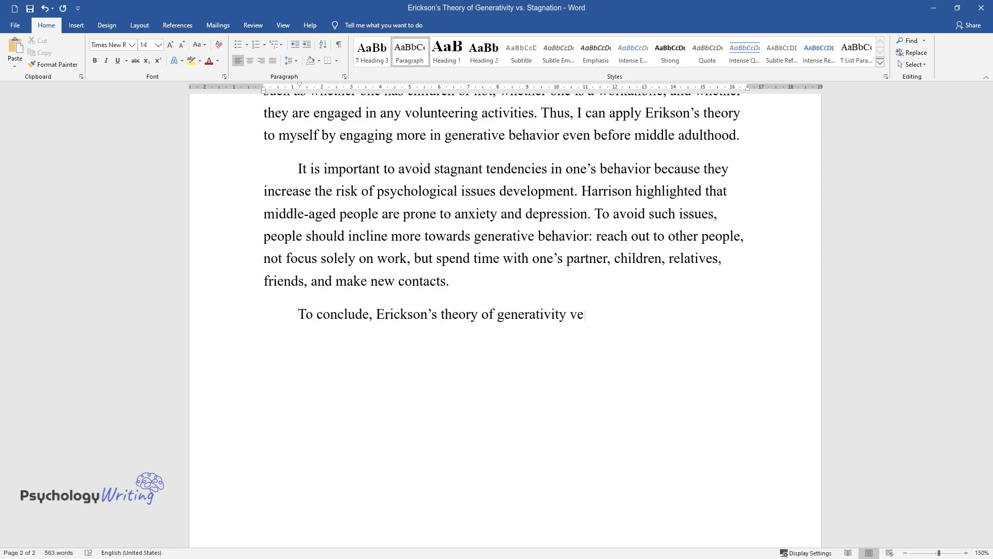
type("rsus stagnation describes two beha")
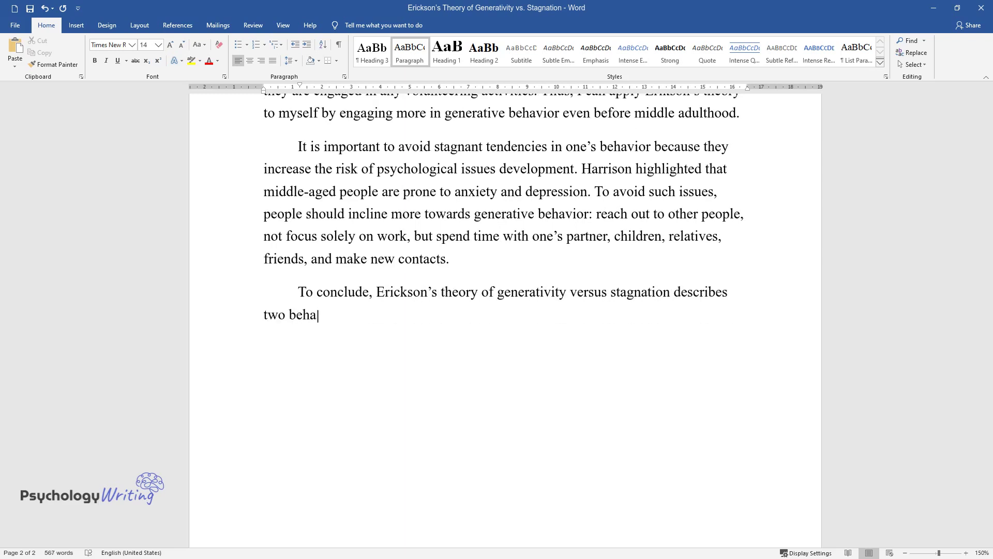
type("vior patterns typical of middle-ag")
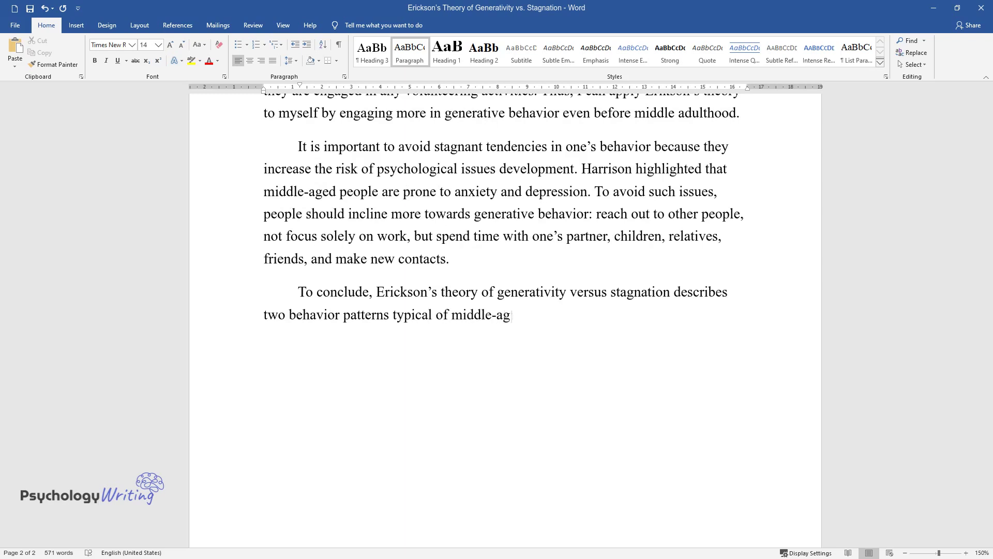
type("ed people. Highly generative peopl")
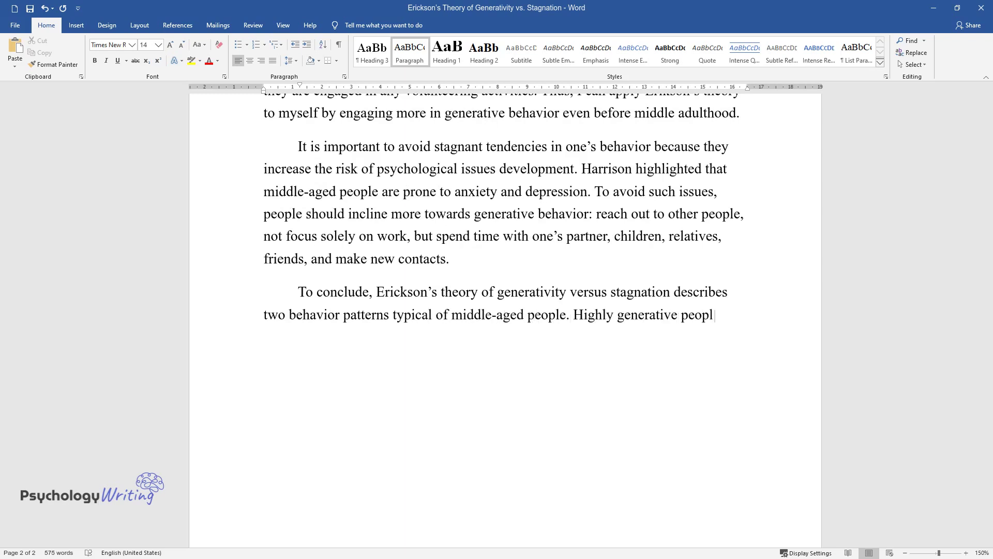
type("e tend to contribute to others and")
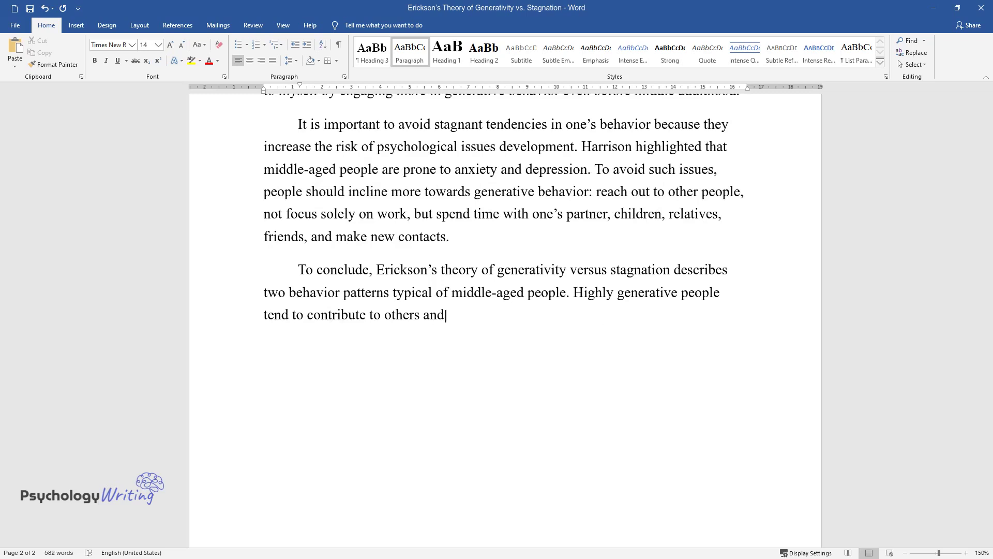
type(" seek contact with them, while tho")
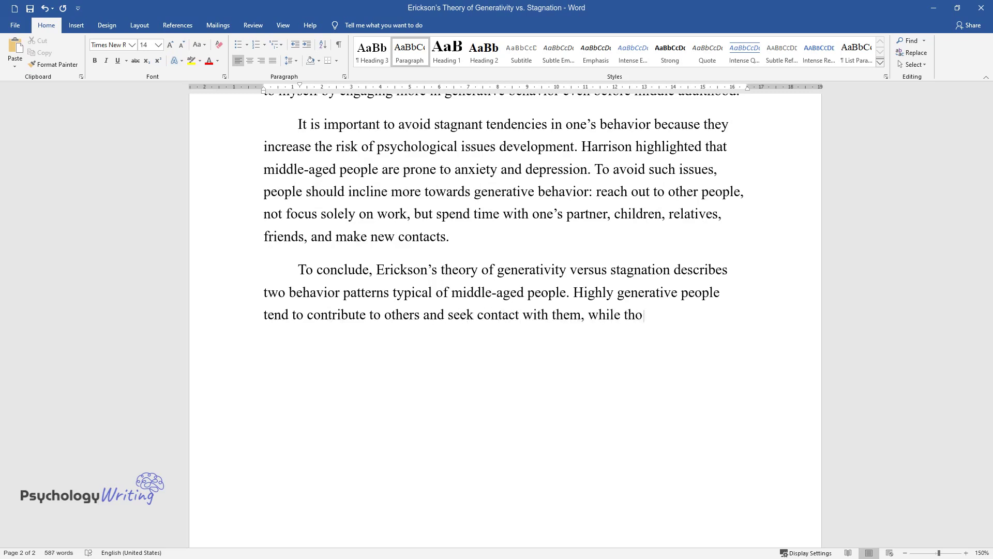
type("se experiencing stagnation prefer ")
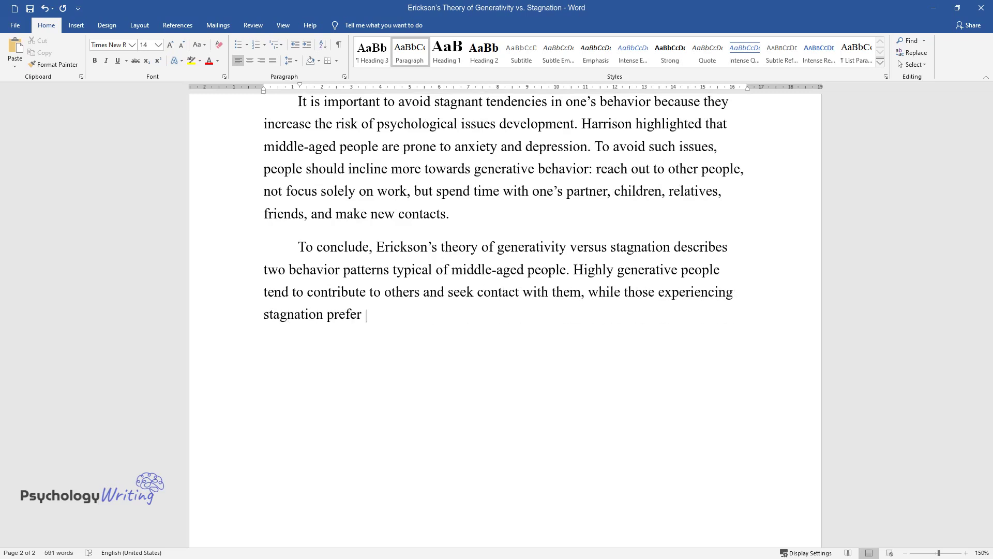
type("to be self-absorbed and tend only")
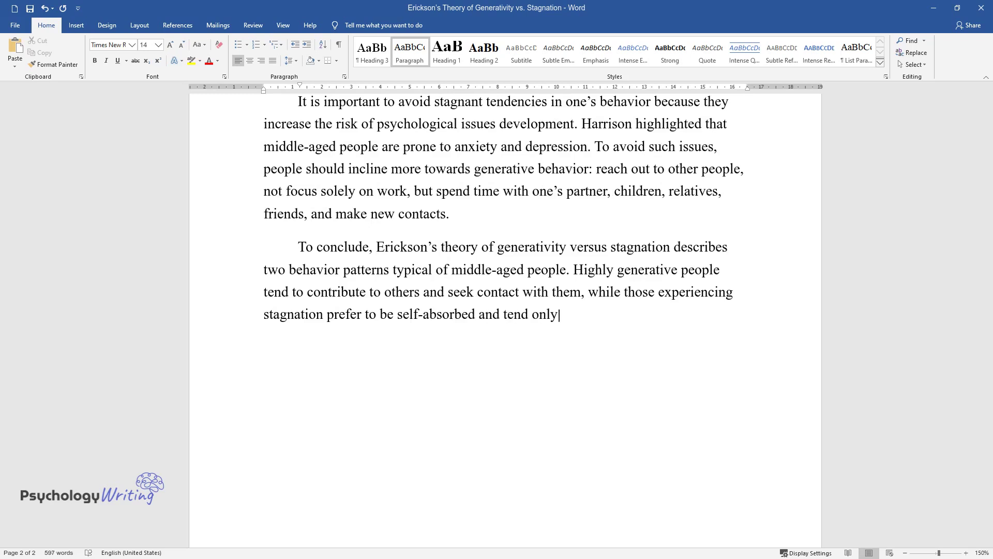
type(" to their own needs. The former category se")
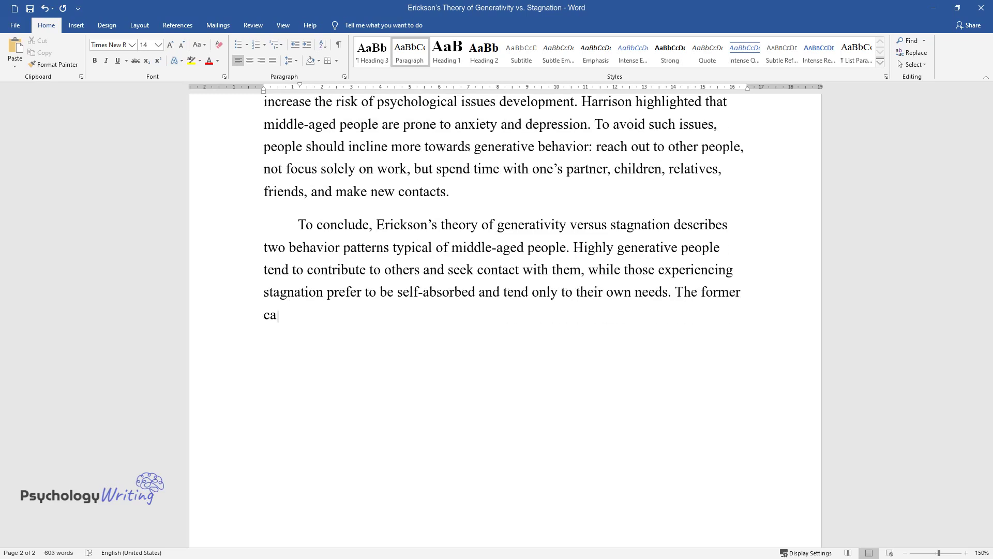
type("ems to be more successful")
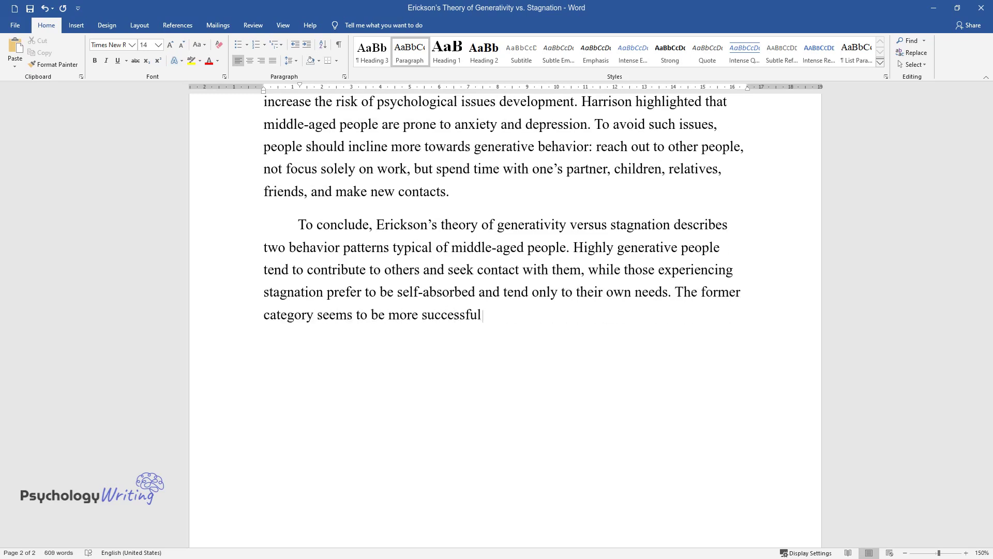
type(" in various life spheres and is le")
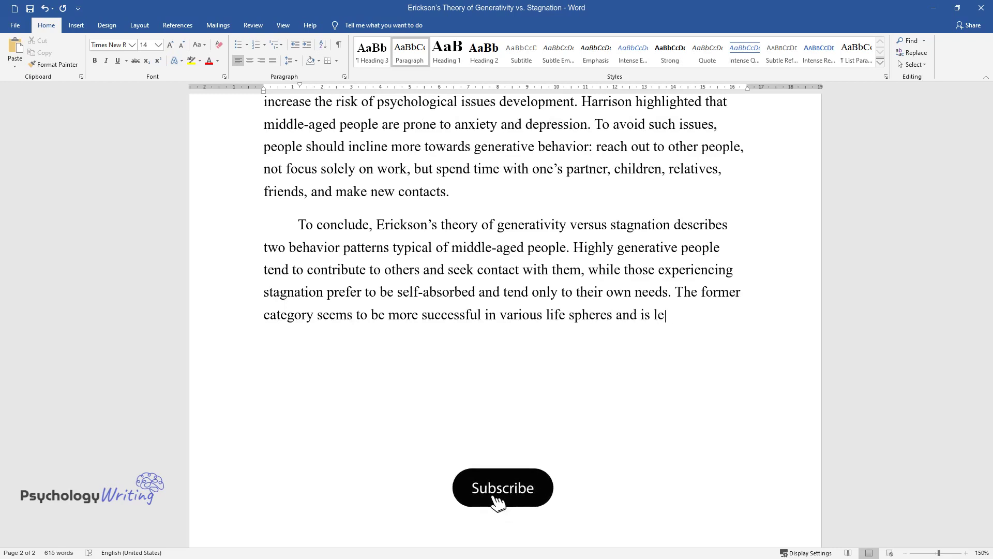
type("ss prone to mental issues. Therefo")
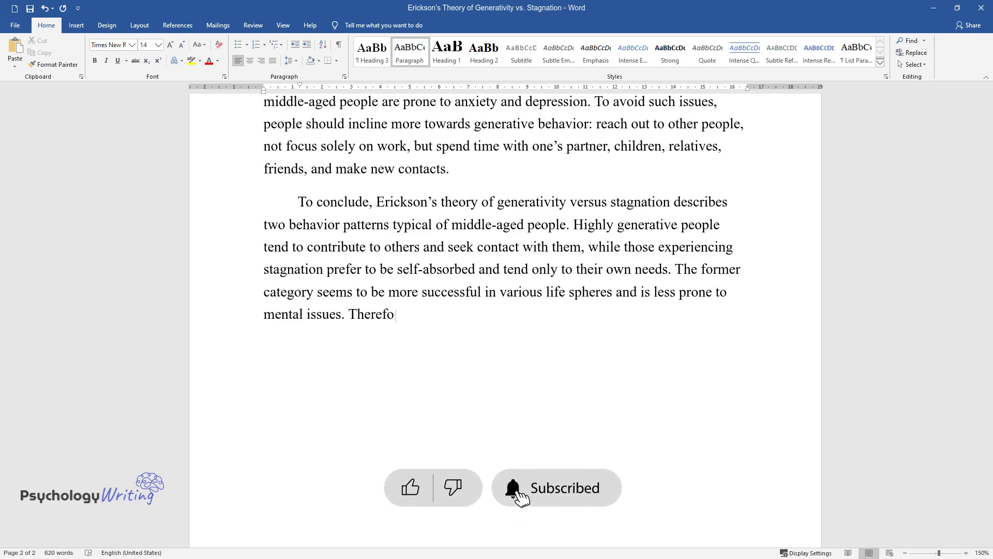
type("re it is recommended to engage more in generative ")
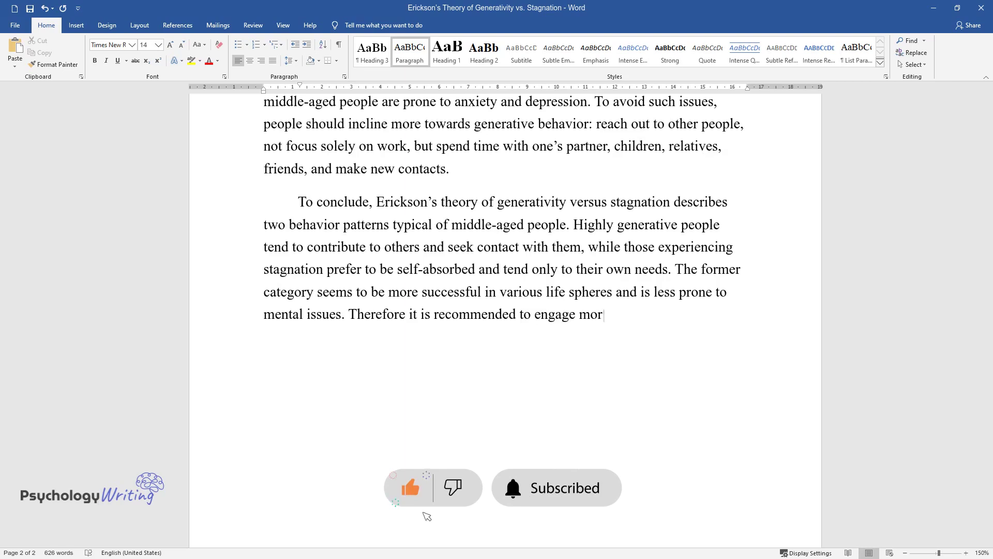
type("behavior")
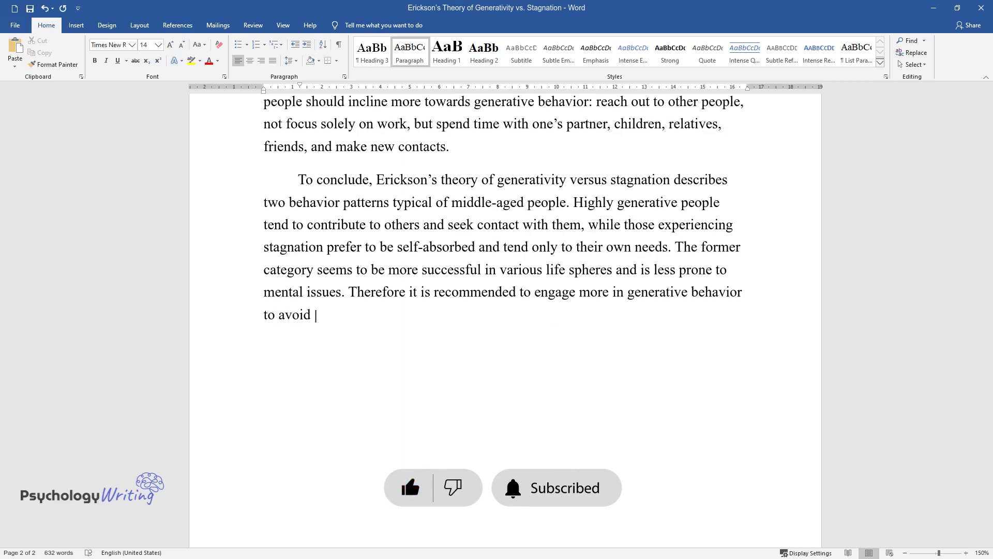